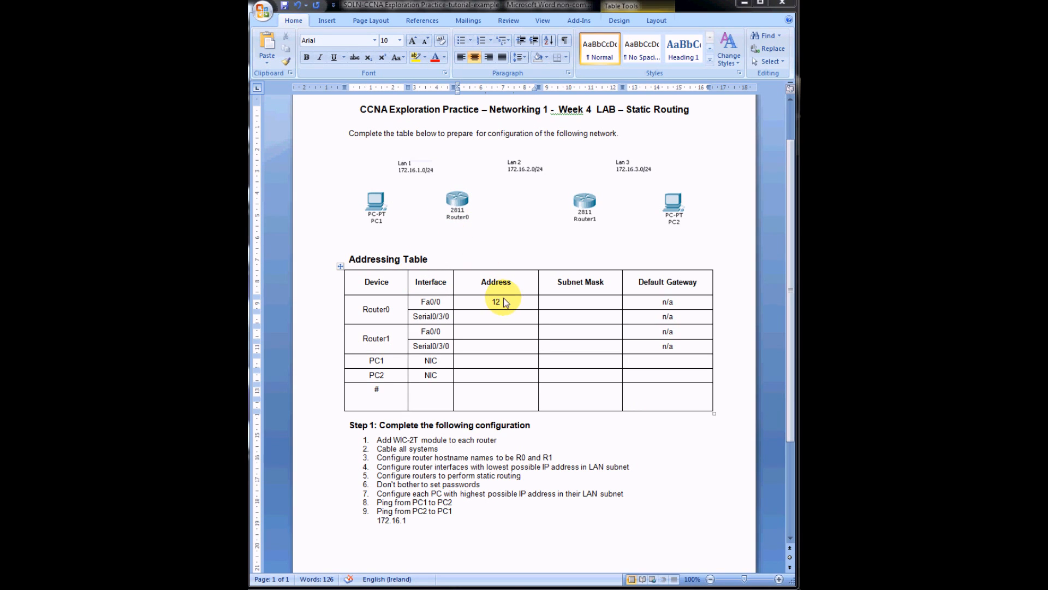
Clear the Router0 Fa0/0 address cell, then enter address 172.16.1.1 and subnet mask 255.255.255.0 for that interface
{"action": "key", "text": "BackSpace"}
{"action": "key", "text": "BackSpace"}
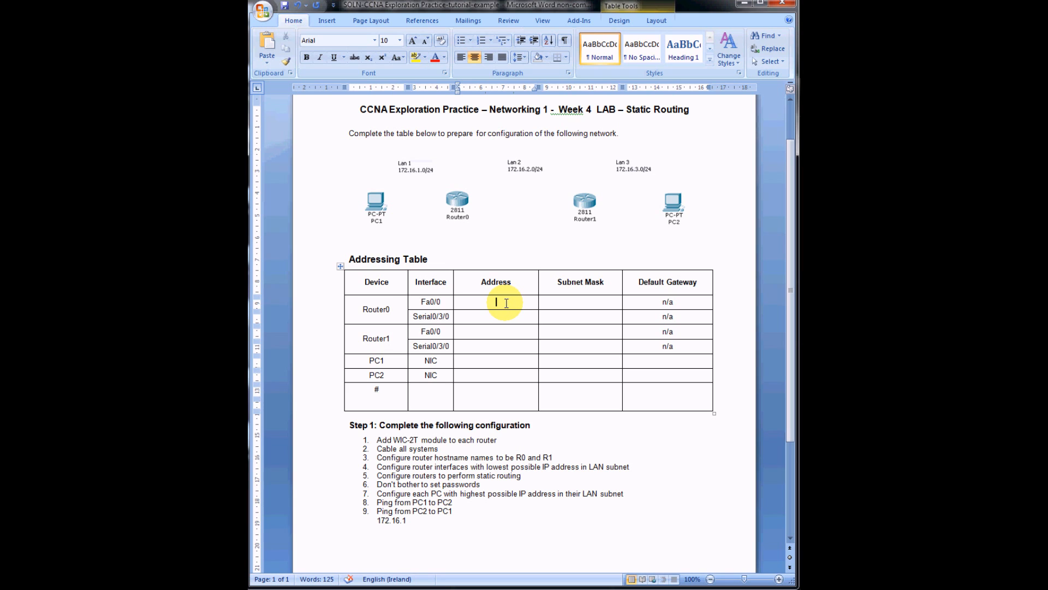
{"action": "type", "text": "172.16.1.1"}
{"action": "left_click", "coordinate": [567, 306]}
{"action": "type", "text": "255.255.255.0"}
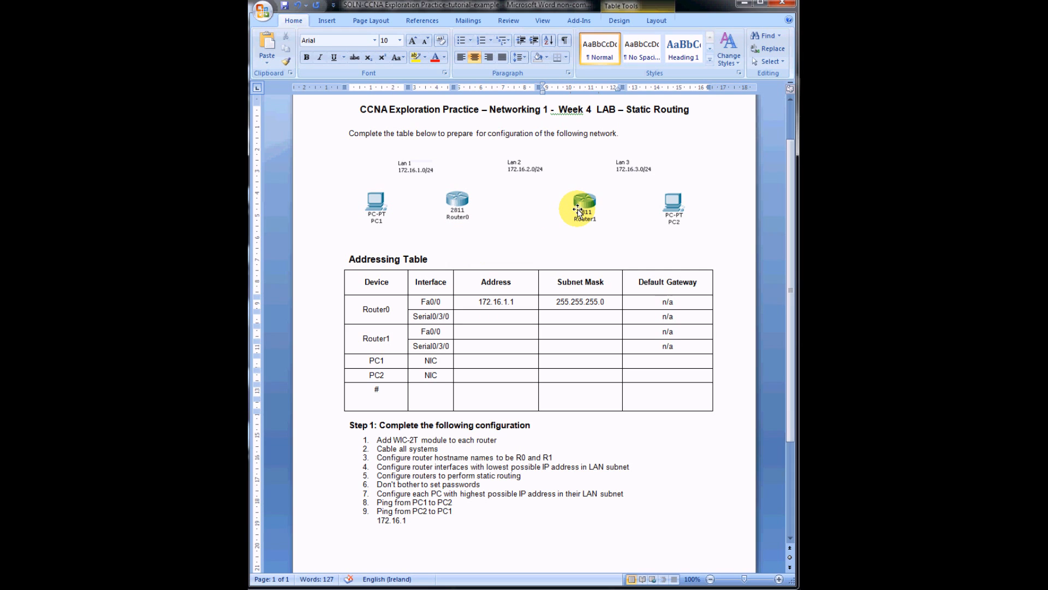
Enter address 172.16.2.1 and subnet mask 255.255.255.0 for Router0 Serial0/3/0 in the addressing table
{"action": "left_click", "coordinate": [498, 315]}
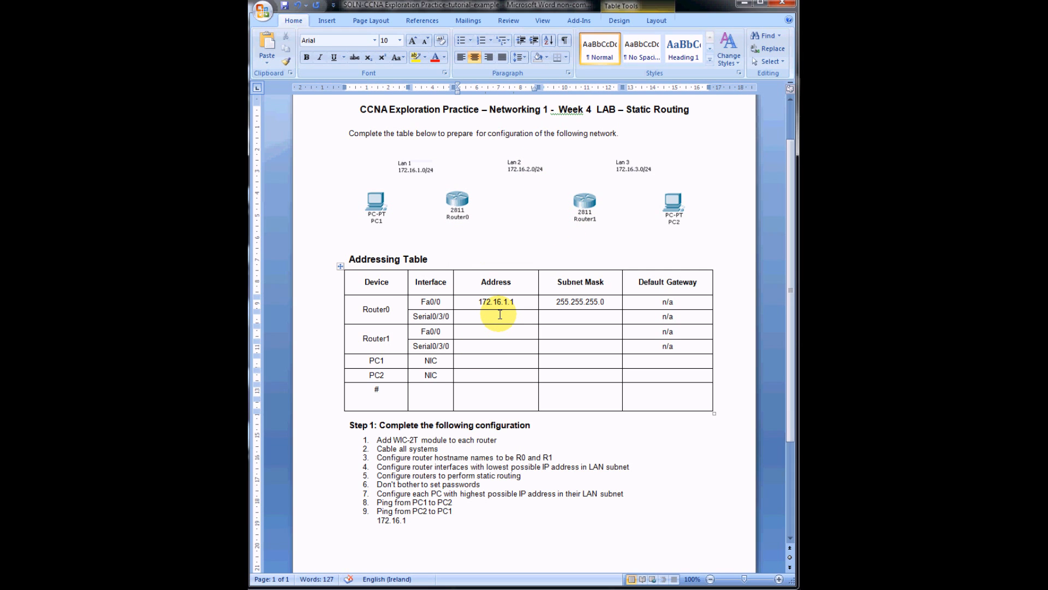
{"action": "type", "text": "172.16.2.1"}
{"action": "left_click", "coordinate": [590, 319]}
{"action": "type", "text": "2555"}
{"action": "type", "text": ".255.25"}
{"action": "type", "text": "5.0"}
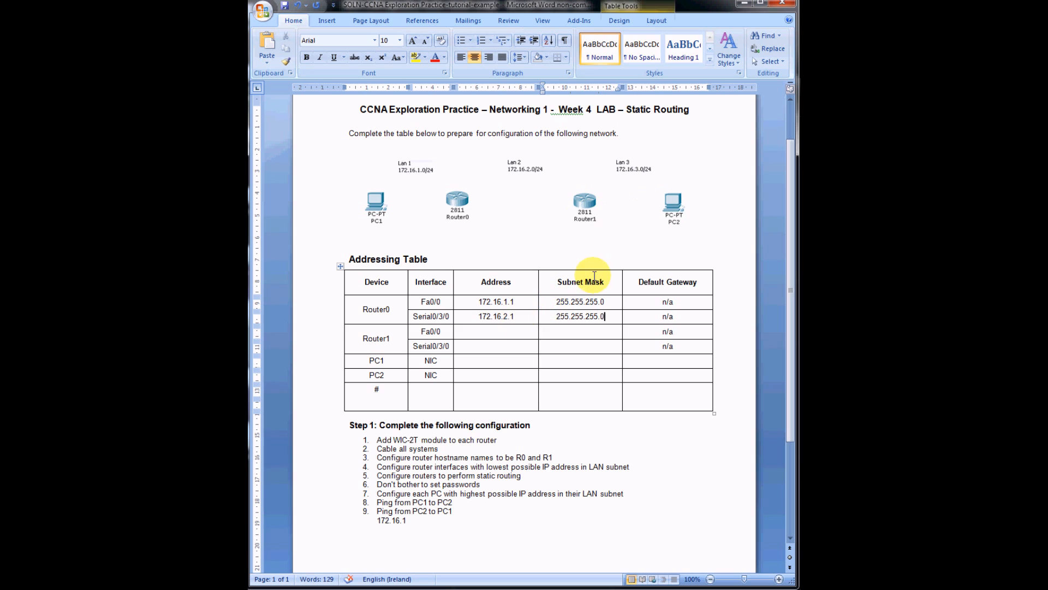
Enter address 172.16.3.1 and subnet mask 255.255.255.0 for Router1 Fa0/0 in the addressing table
{"action": "left_click", "coordinate": [489, 331]}
{"action": "type", "text": "172"}
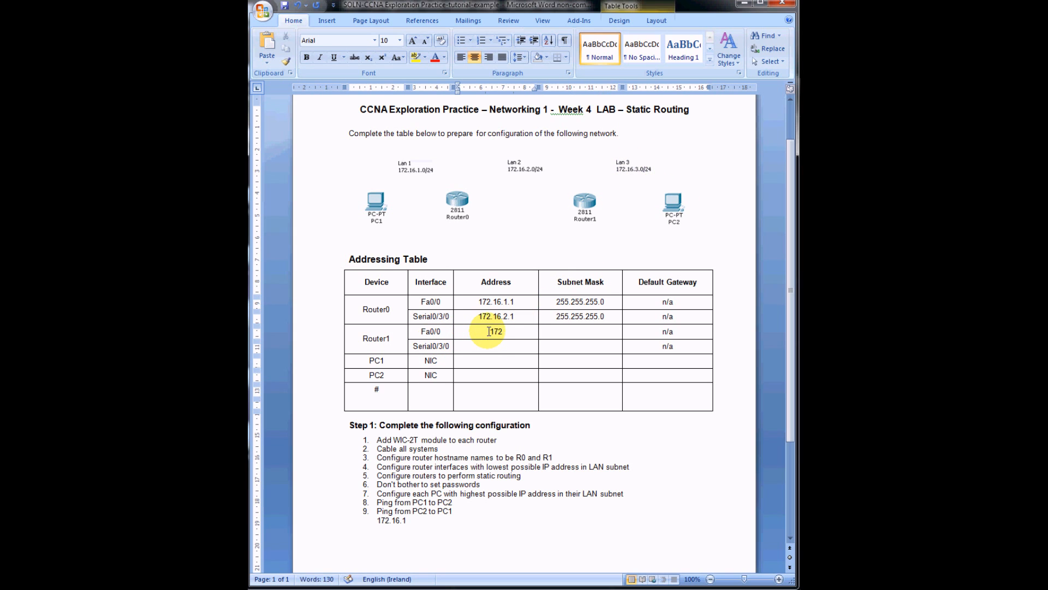
{"action": "type", "text": ".16.3.1"}
{"action": "left_click", "coordinate": [565, 337]}
{"action": "type", "text": "255"}
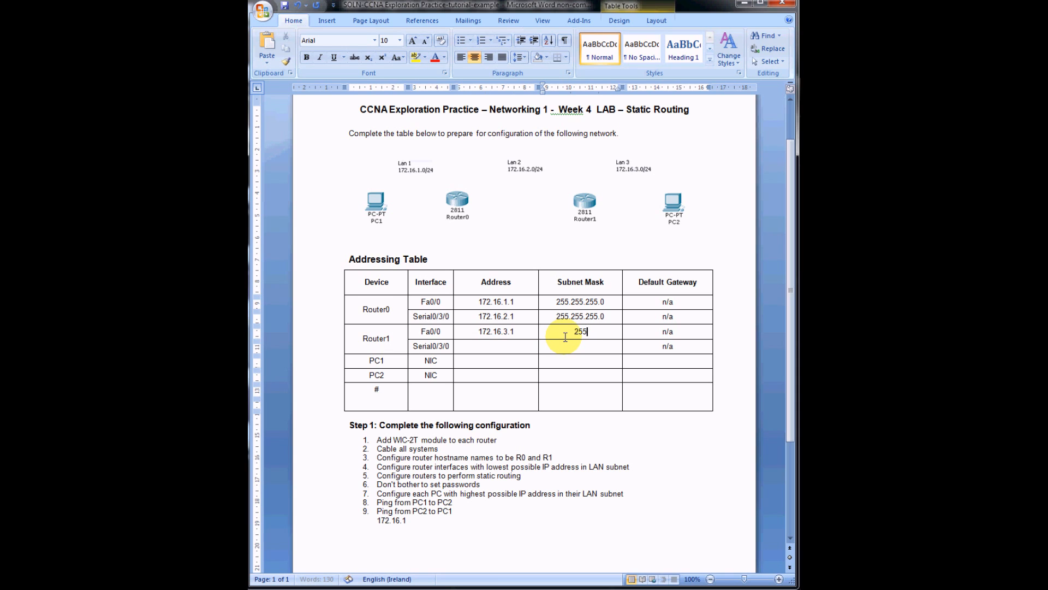
{"action": "type", "text": ".255.255.0"}
Enter address 172.16.2.2 and subnet mask 255.255.255.0 for Router1 Serial0/3/0 in the addressing table
{"action": "left_click", "coordinate": [497, 346]}
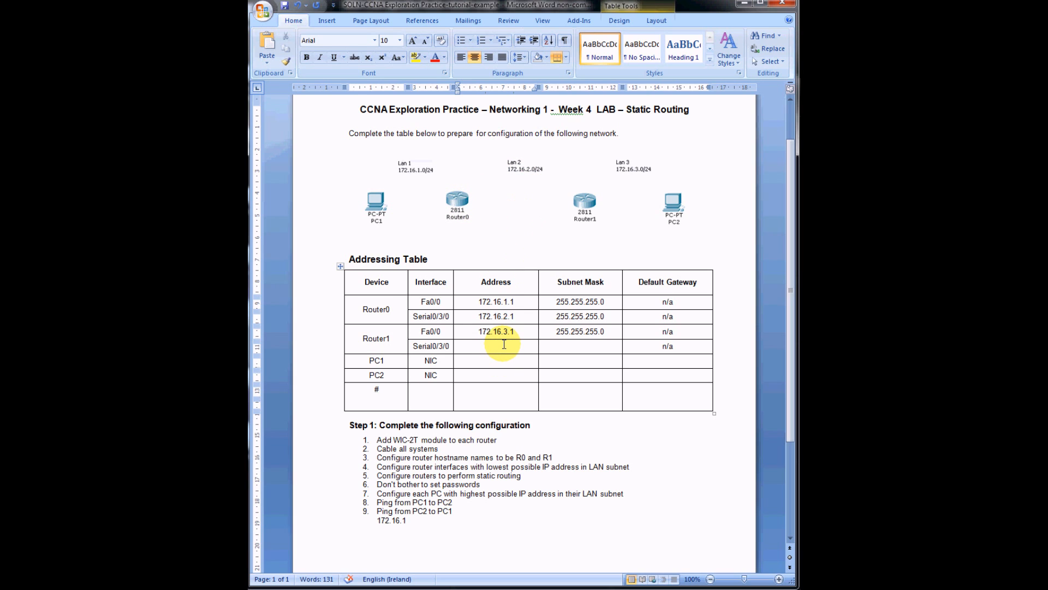
{"action": "type", "text": "172.16.2"}
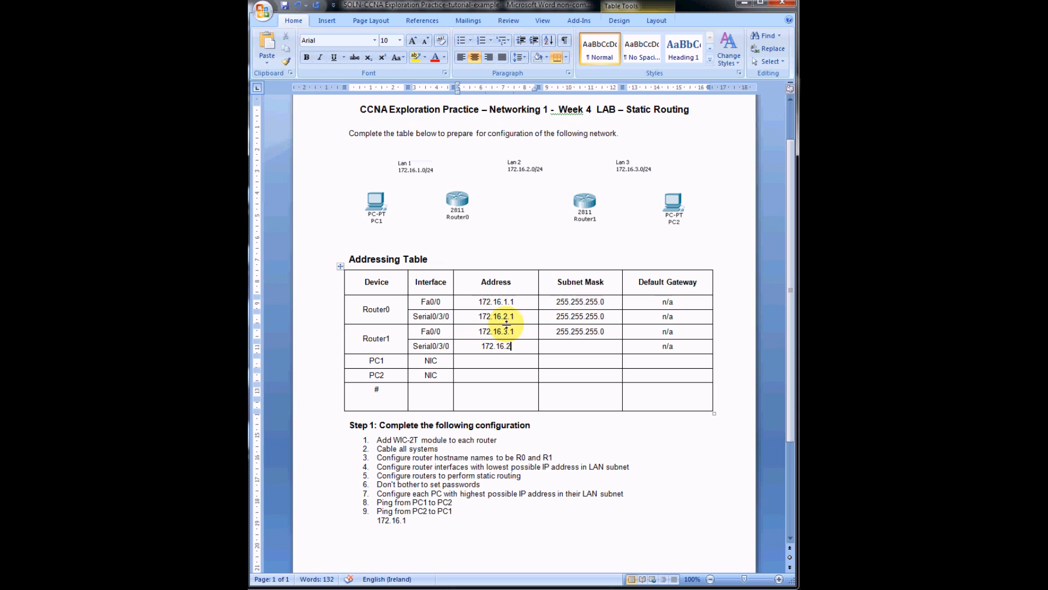
{"action": "type", "text": ".2"}
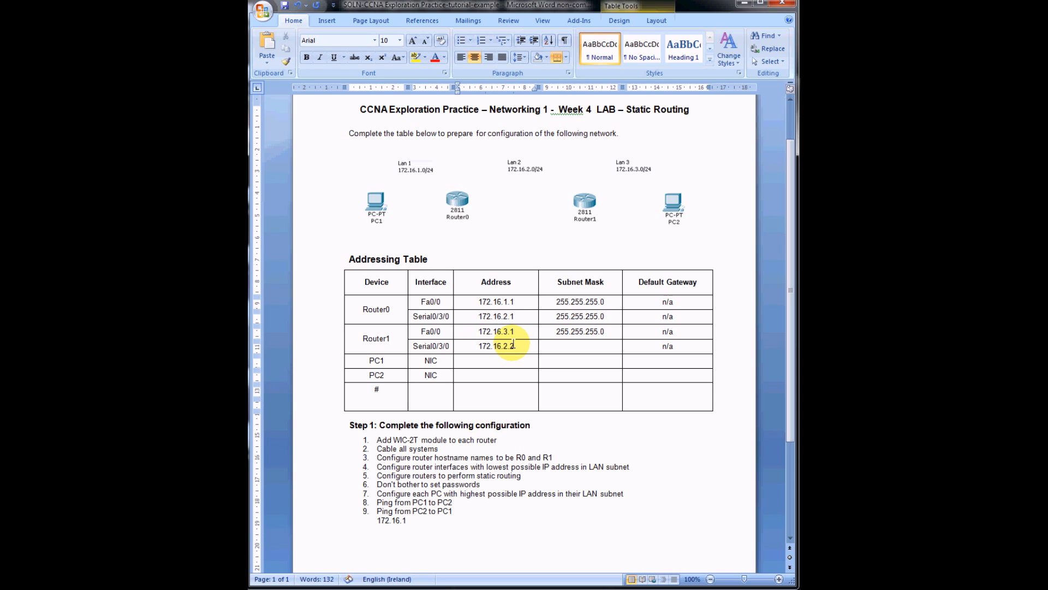
{"action": "left_click", "coordinate": [587, 345]}
{"action": "type", "text": "255.255.255.0"}
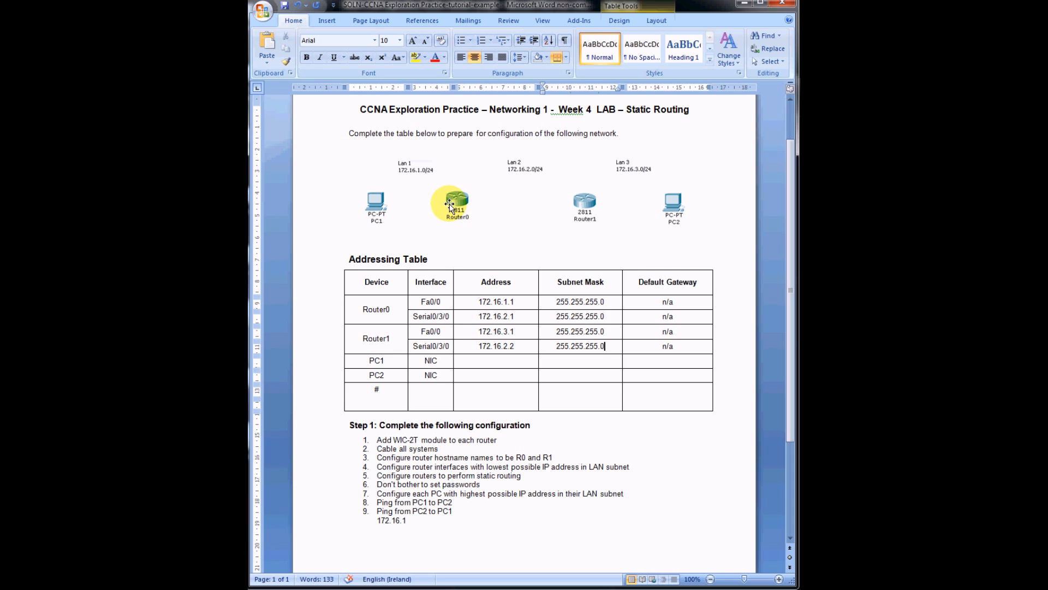
Fill in PC1's table row with address 172.16.1.254, subnet mask 255.255.255.0 and default gateway 172.16.1.1
{"action": "left_click", "coordinate": [498, 362]}
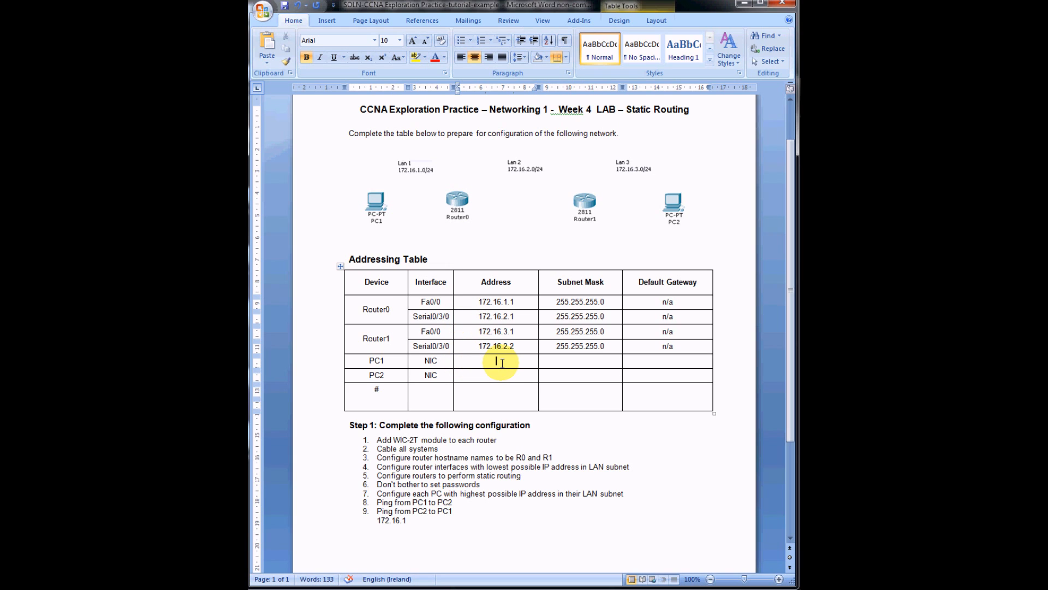
{"action": "type", "text": "172.16.1"}
{"action": "type", "text": ".254"}
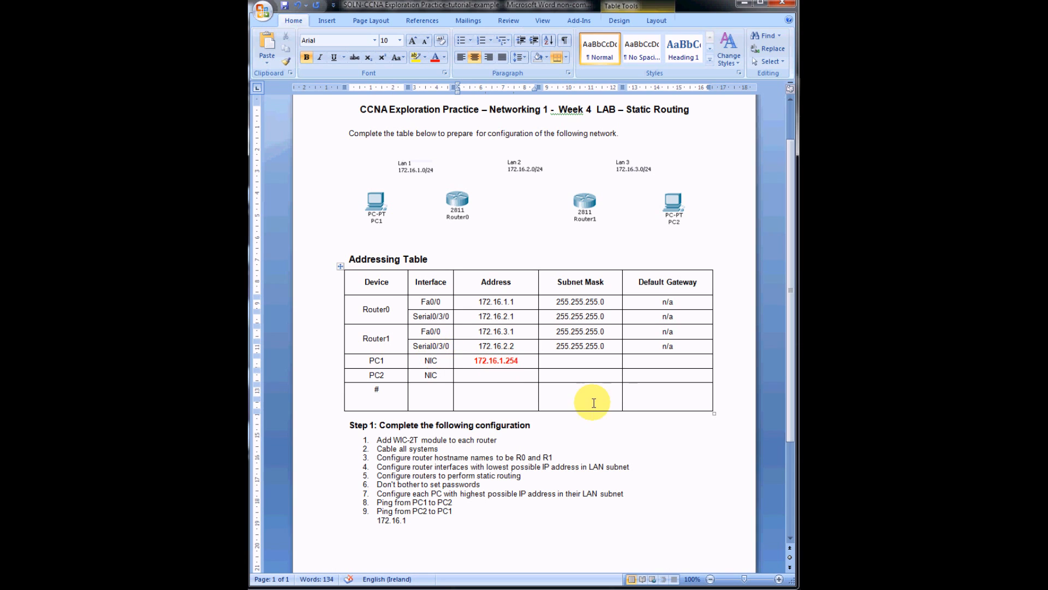
{"action": "left_click", "coordinate": [577, 362]}
{"action": "type", "text": "255.255.255.0"}
{"action": "left_click", "coordinate": [668, 360]}
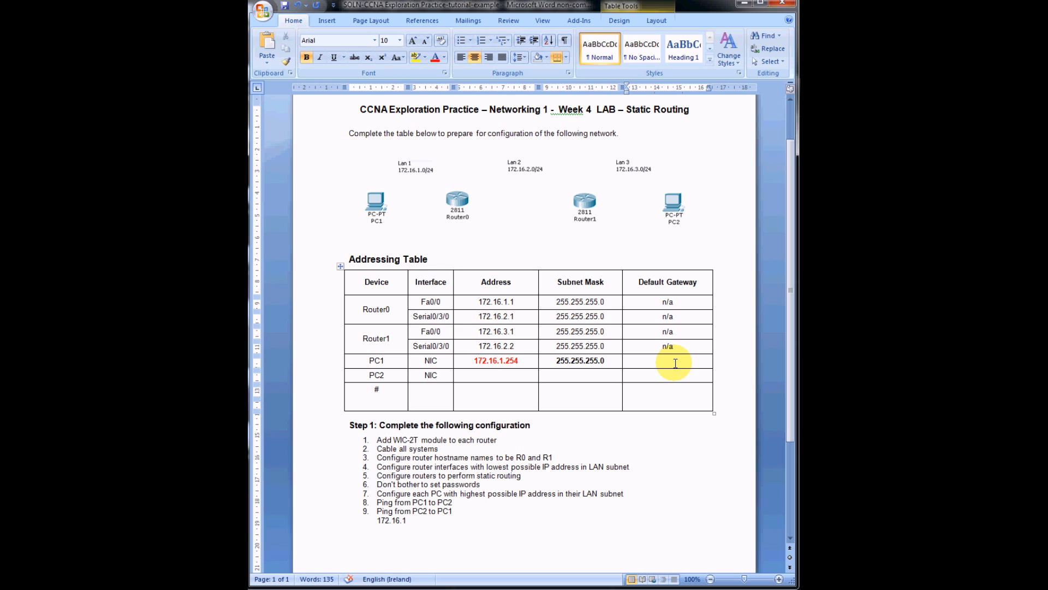
{"action": "type", "text": "172.16.1.1"}
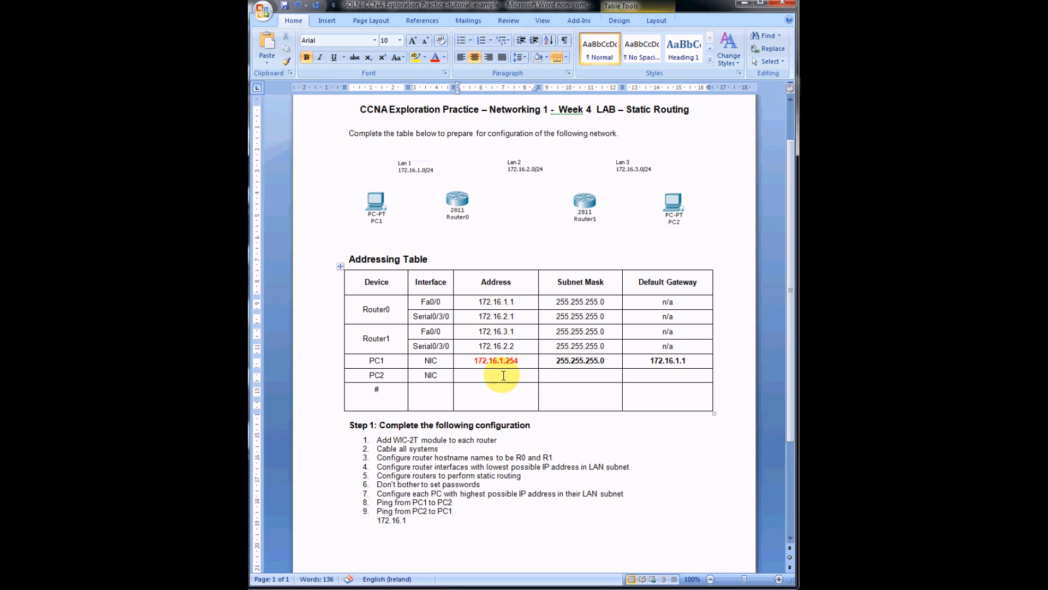
Fill in PC2's table row with address 172.16.3.254, subnet mask 255.255.255.0 and default gateway 172.16.3.1
{"action": "type", "text": "172.16.3"}
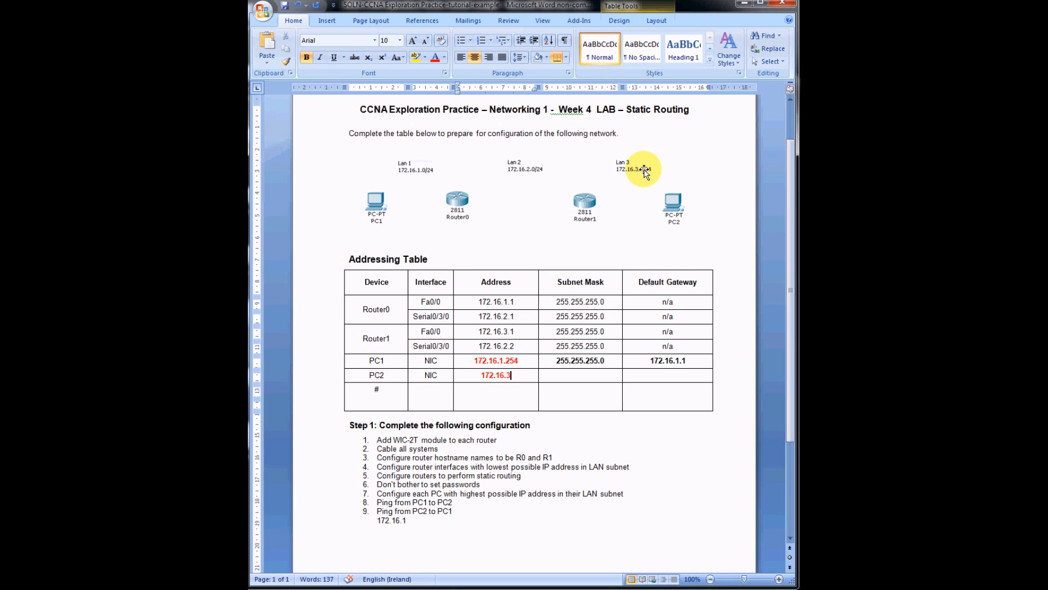
{"action": "type", "text": ".254"}
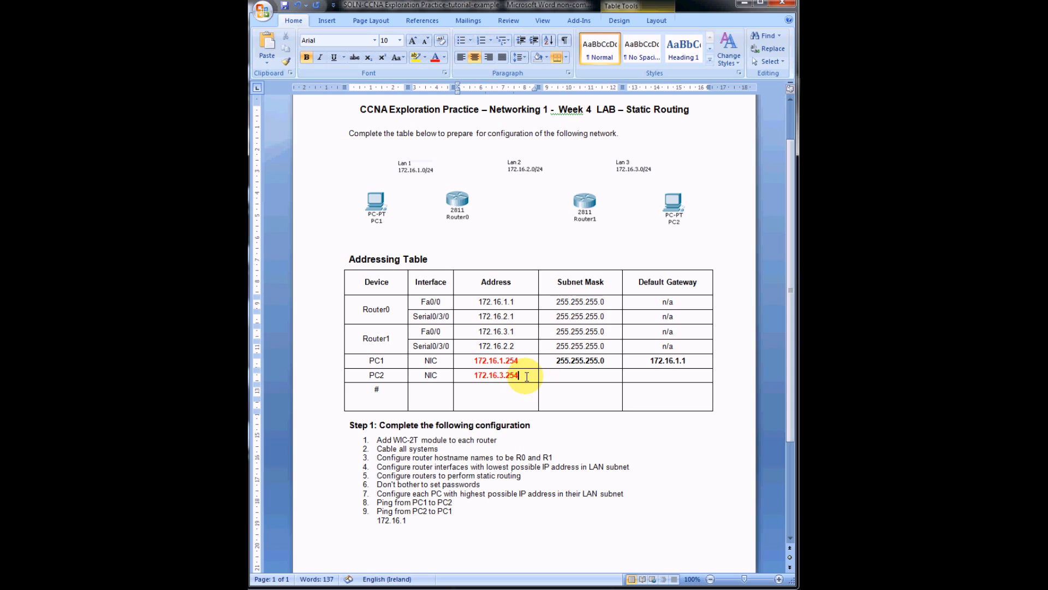
{"action": "left_click", "coordinate": [574, 378]}
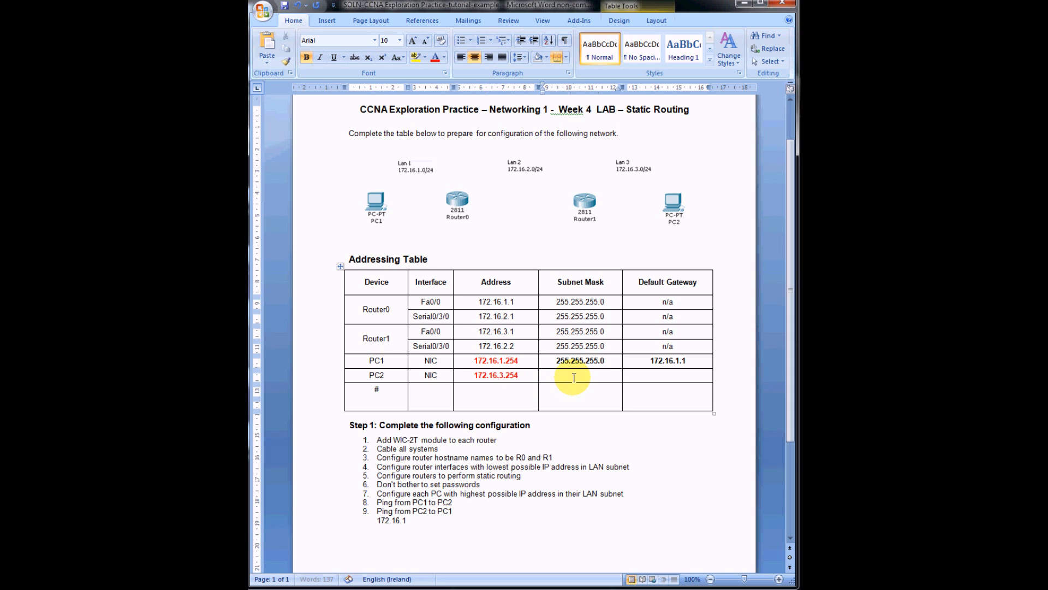
{"action": "type", "text": "255.255.255.0"}
{"action": "left_click", "coordinate": [670, 374]}
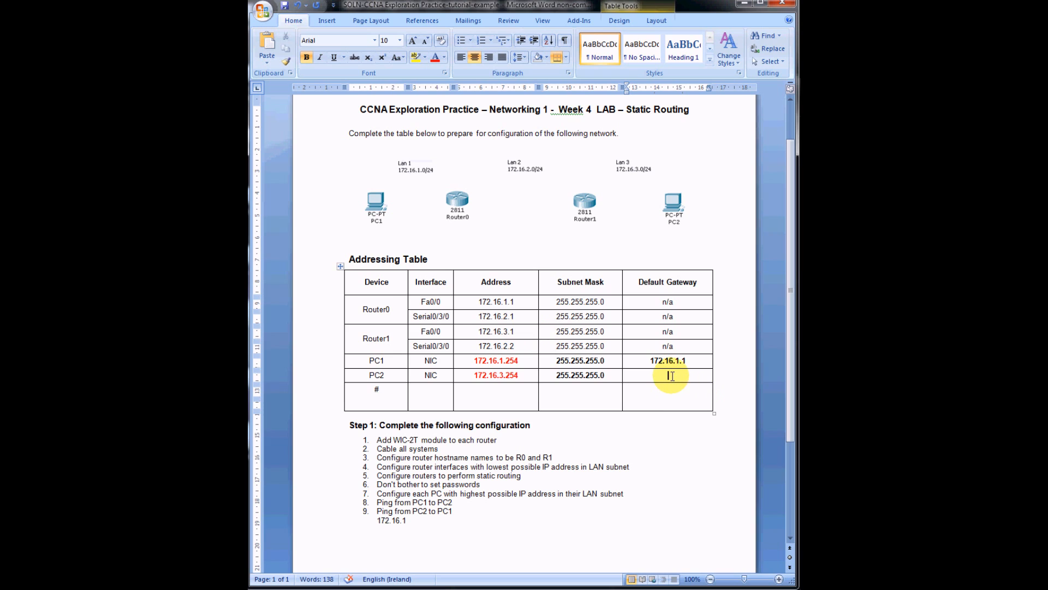
{"action": "type", "text": "172.16.3.1"}
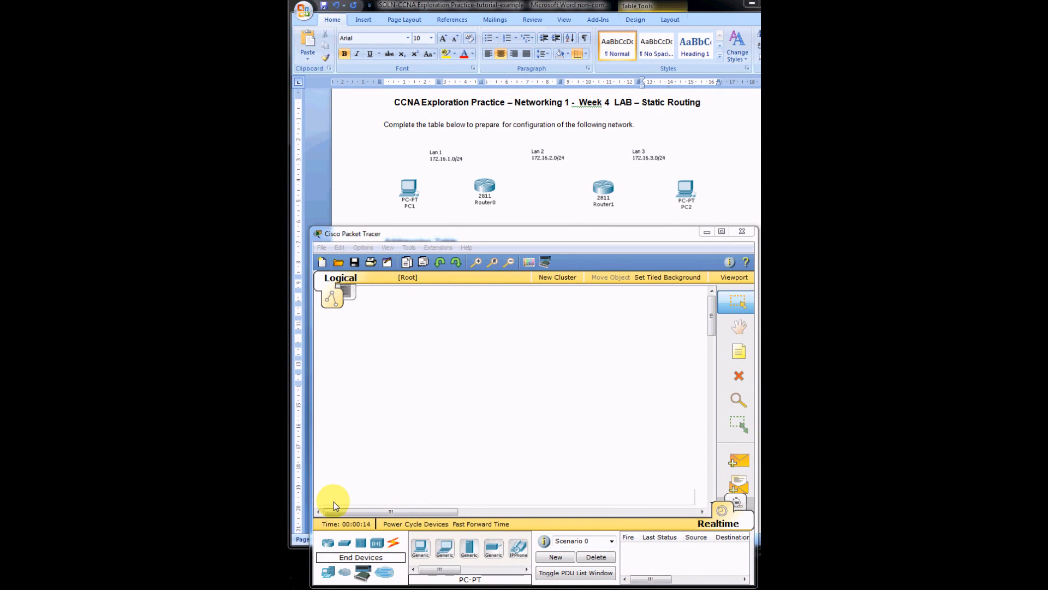
In Cisco Packet Tracer, place two 2811 routers side by side in the logical workspace with a wide gap between them
{"action": "left_click", "coordinate": [328, 542]}
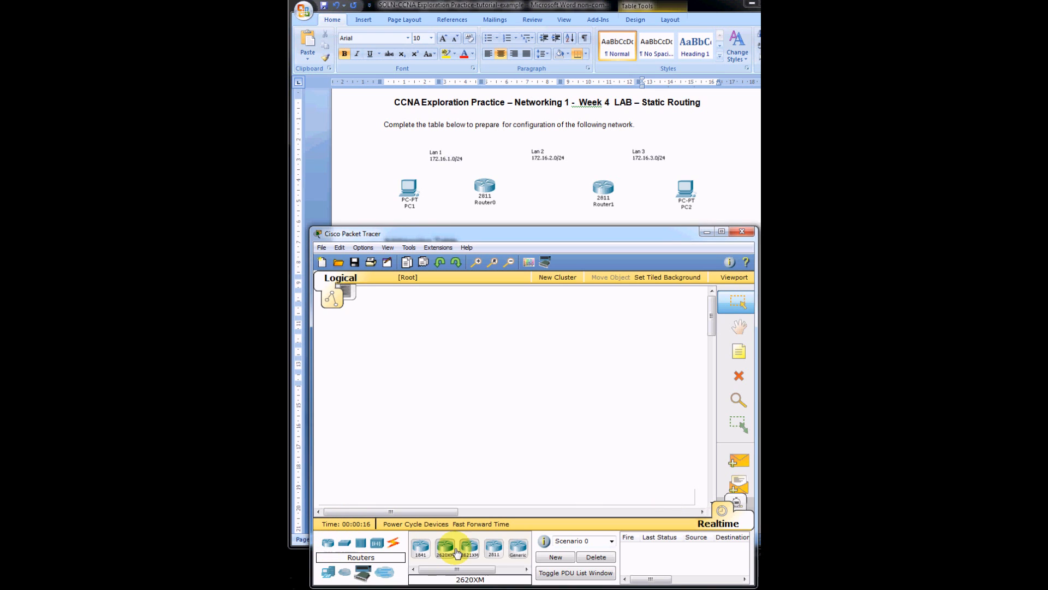
{"action": "left_click", "coordinate": [495, 550]}
{"action": "left_click", "coordinate": [403, 370]}
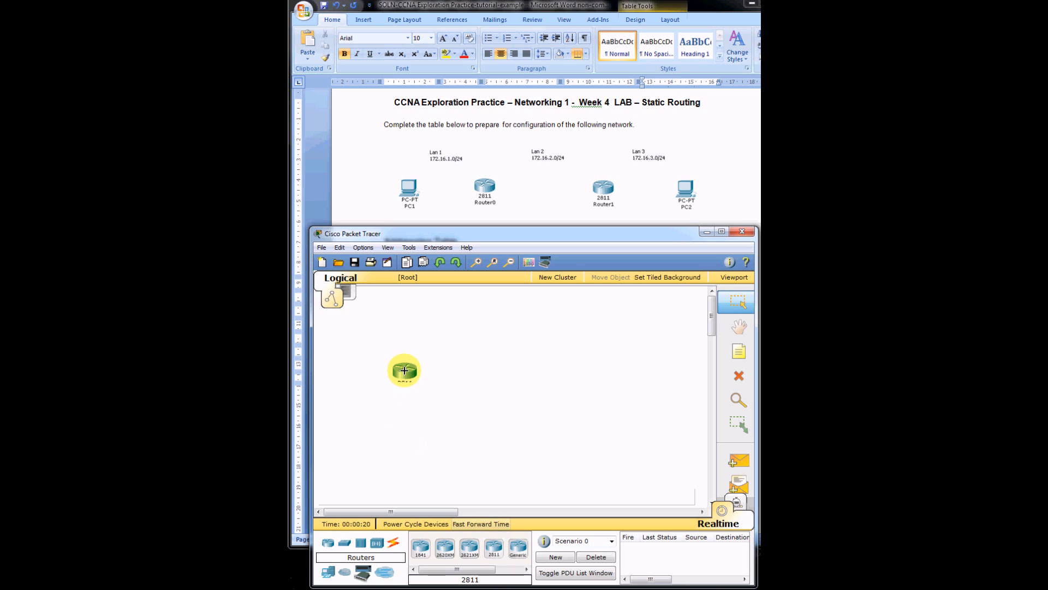
{"action": "left_click", "coordinate": [493, 547]}
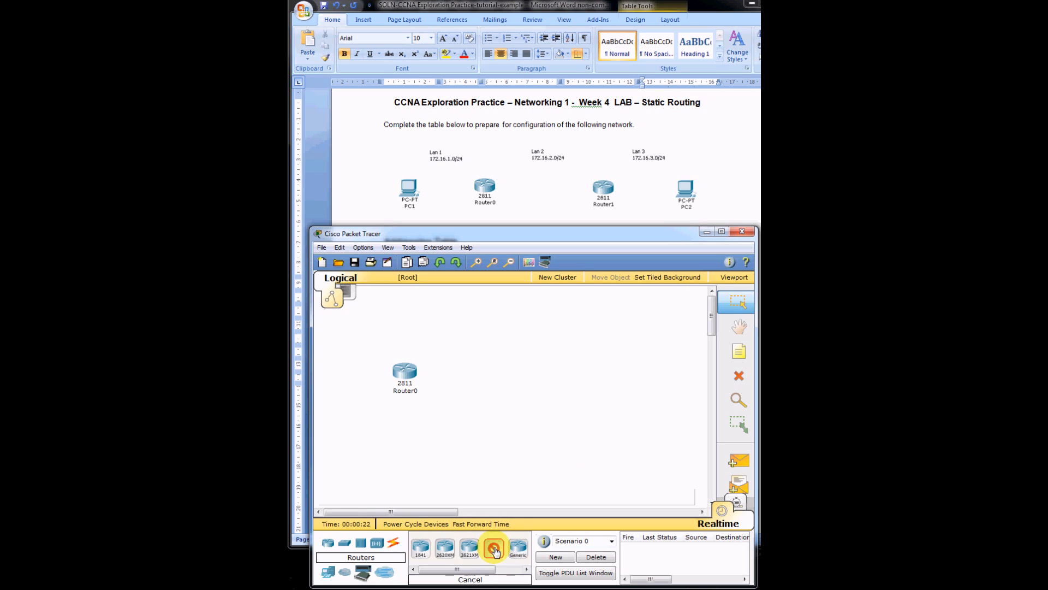
{"action": "left_click", "coordinate": [565, 376]}
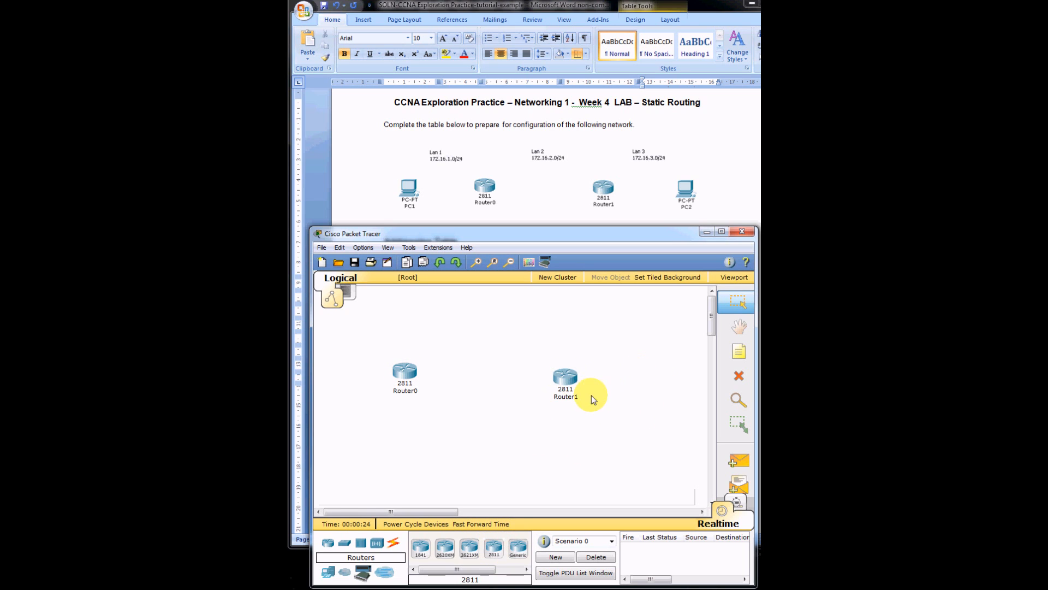
Place two generic PCs in the workspace, one on the outer side of each router
{"action": "left_click", "coordinate": [328, 571]}
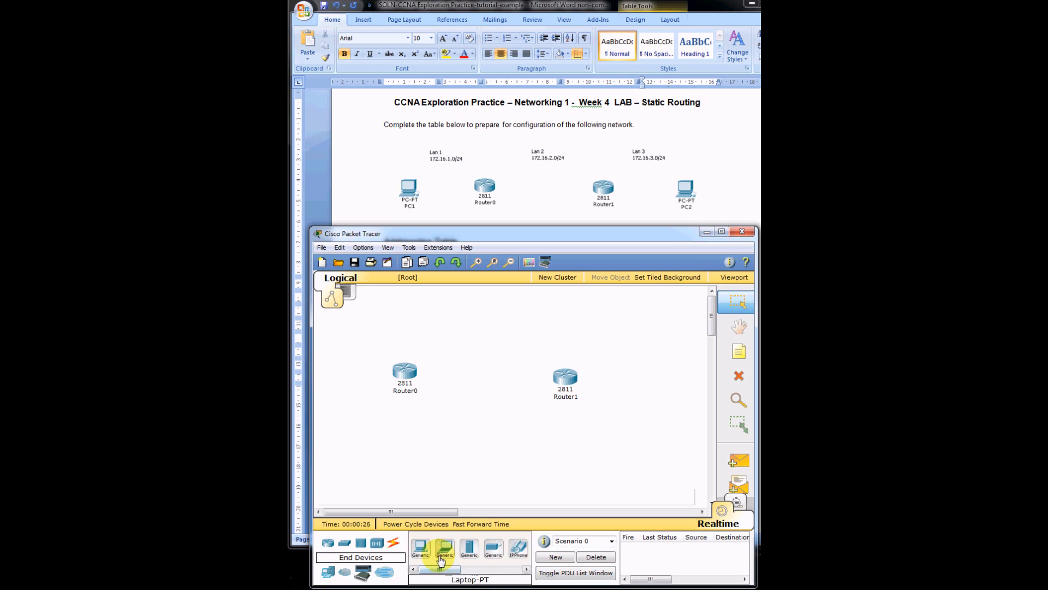
{"action": "left_click", "coordinate": [420, 547]}
{"action": "left_click", "coordinate": [347, 394]}
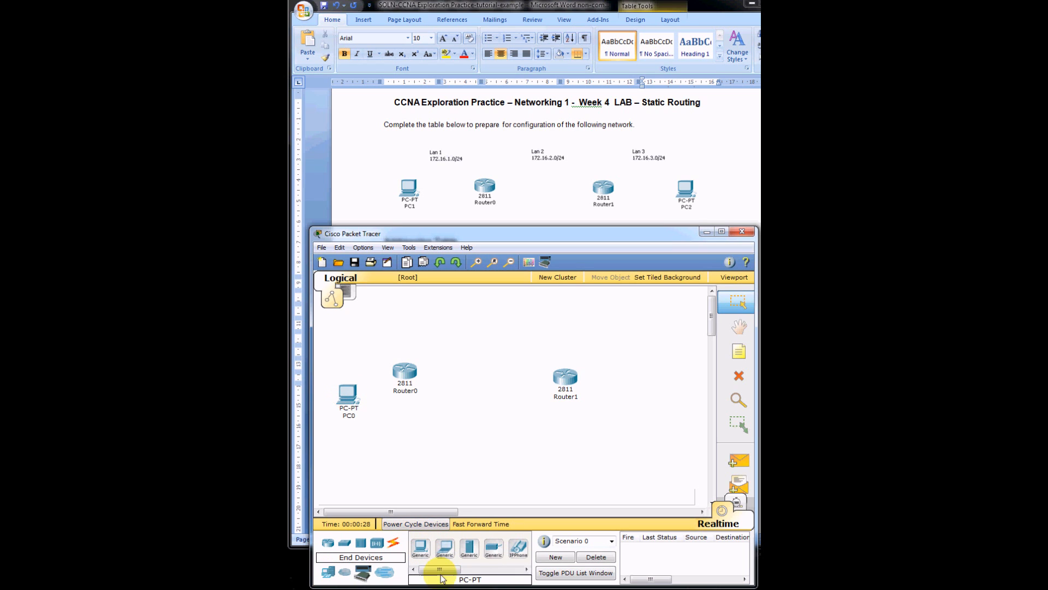
{"action": "left_click", "coordinate": [420, 548]}
{"action": "left_click", "coordinate": [641, 398]}
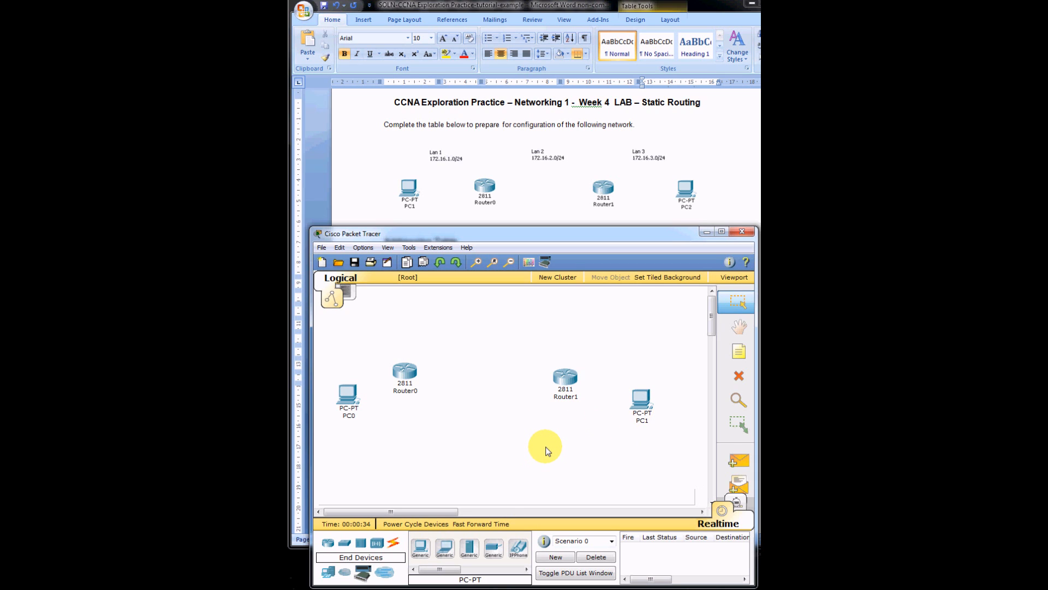
Install a WIC-2T module in the upper-left WIC slot of Router0 and close its device window
{"action": "left_click", "coordinate": [405, 376]}
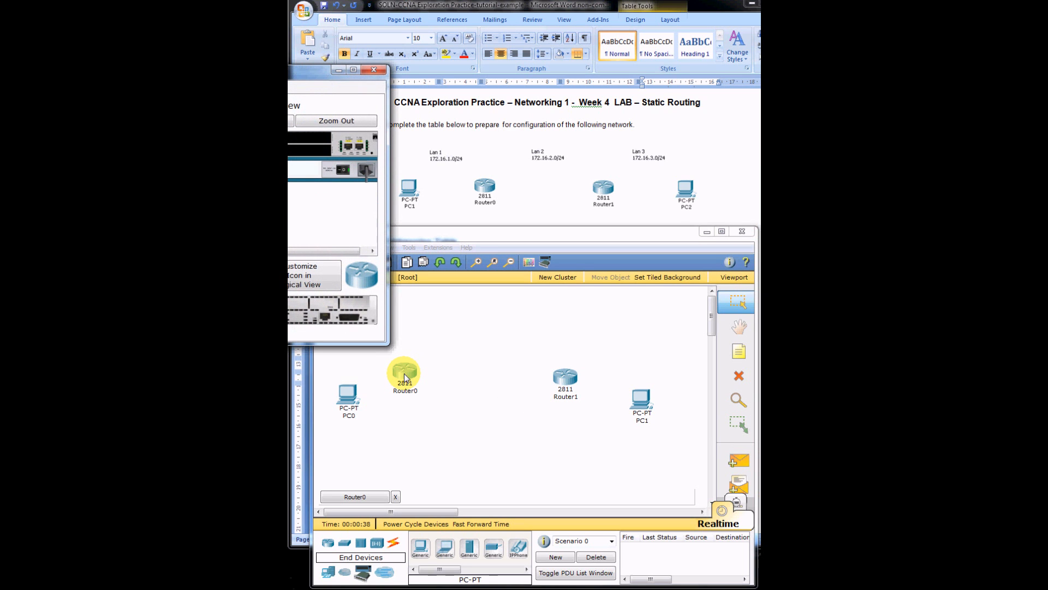
{"action": "left_click_drag", "start_coordinate": [305, 70], "coordinate": [527, 183]}
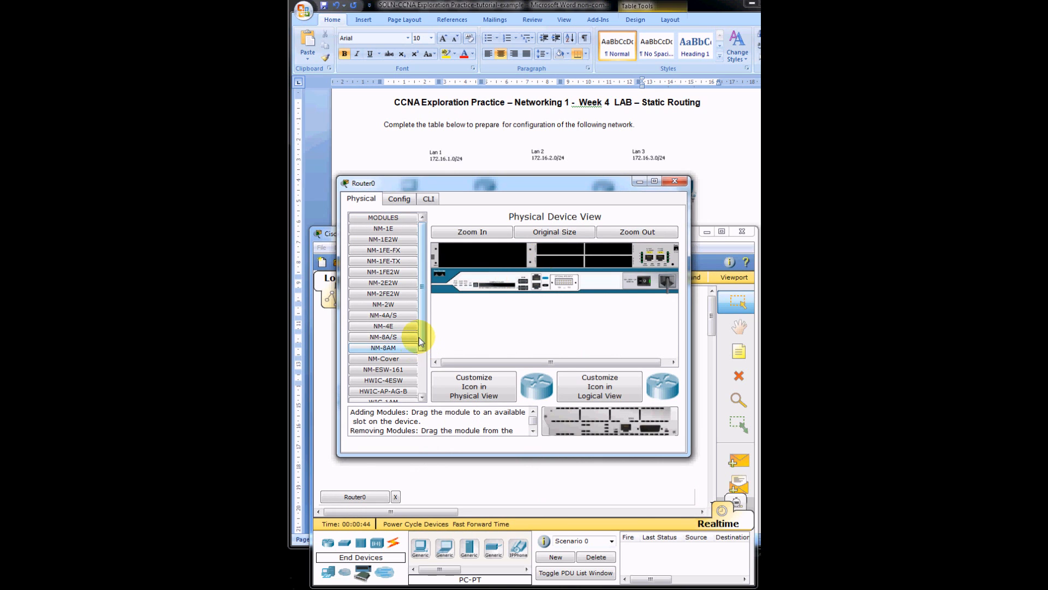
{"action": "scroll", "coordinate": [422, 334], "scroll_direction": "down", "scroll_amount": 2}
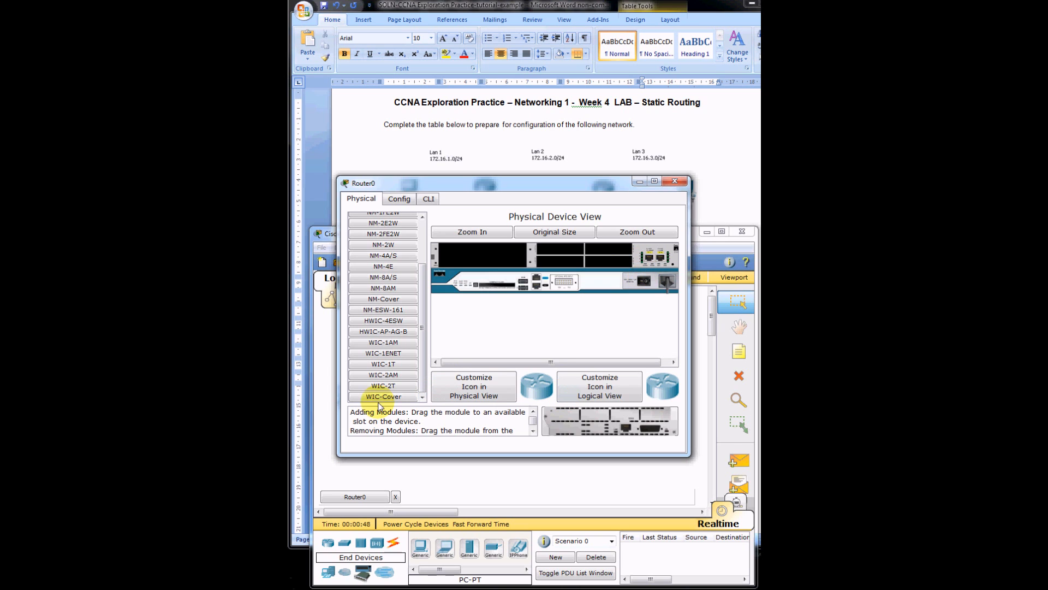
{"action": "left_click_drag", "start_coordinate": [383, 386], "coordinate": [548, 252]}
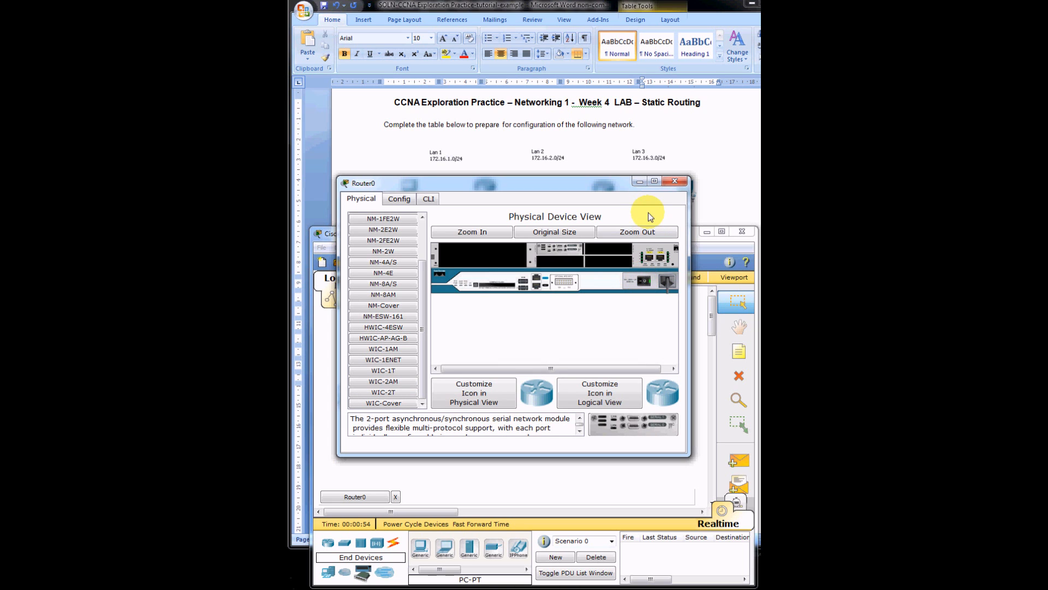
{"action": "left_click", "coordinate": [675, 180]}
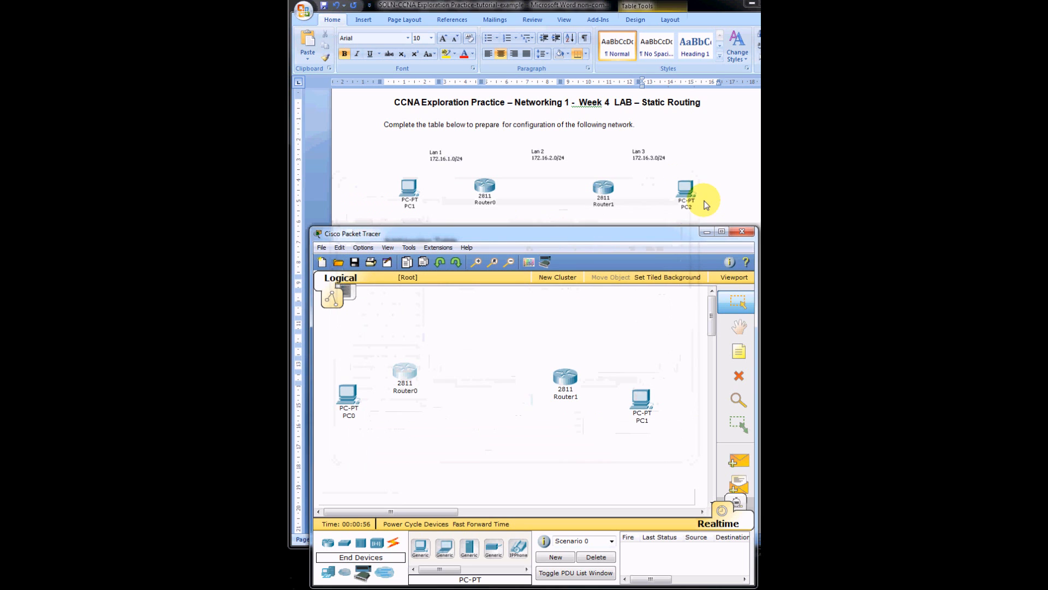
Install a WIC-2T module in Router1's upper-left WIC slot, powering the router off for the change, and close its device window
{"action": "left_click", "coordinate": [566, 377]}
{"action": "left_click_drag", "start_coordinate": [326, 114], "coordinate": [570, 184]}
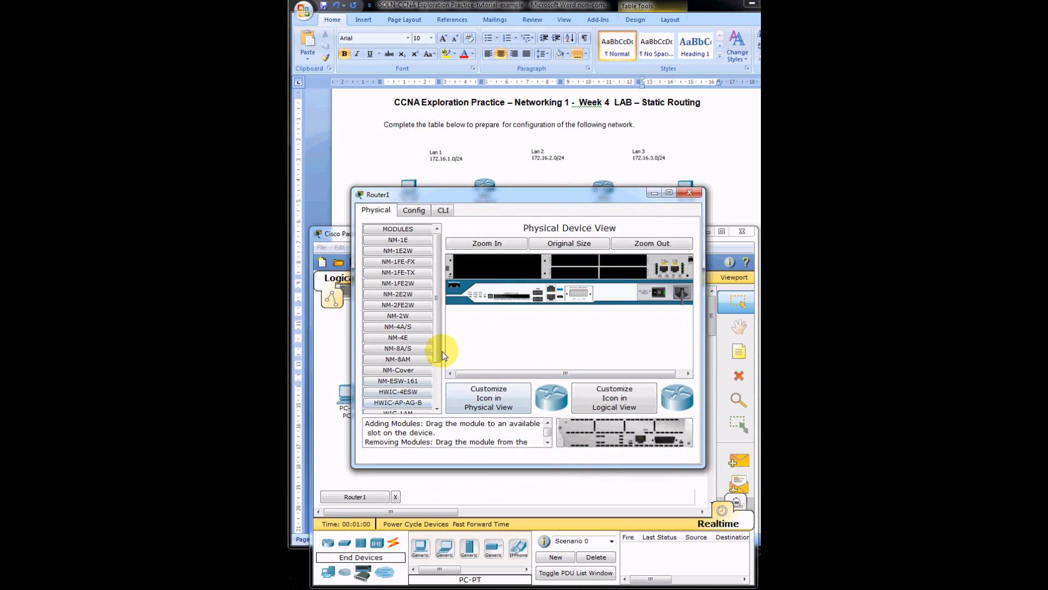
{"action": "scroll", "coordinate": [437, 349], "scroll_direction": "down", "scroll_amount": 3}
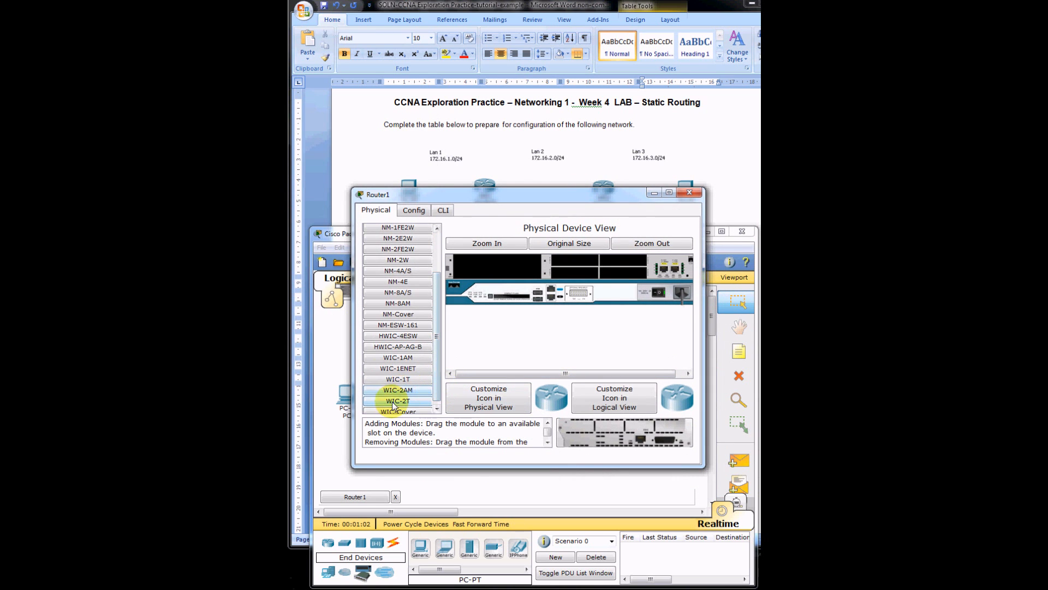
{"action": "left_click_drag", "start_coordinate": [398, 400], "coordinate": [563, 263]}
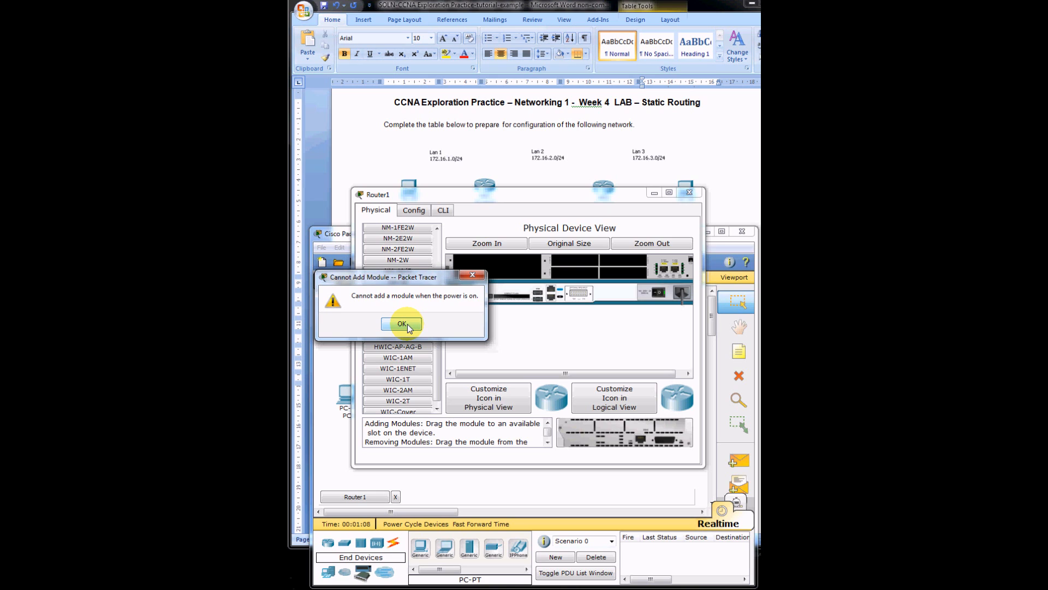
{"action": "left_click", "coordinate": [408, 326]}
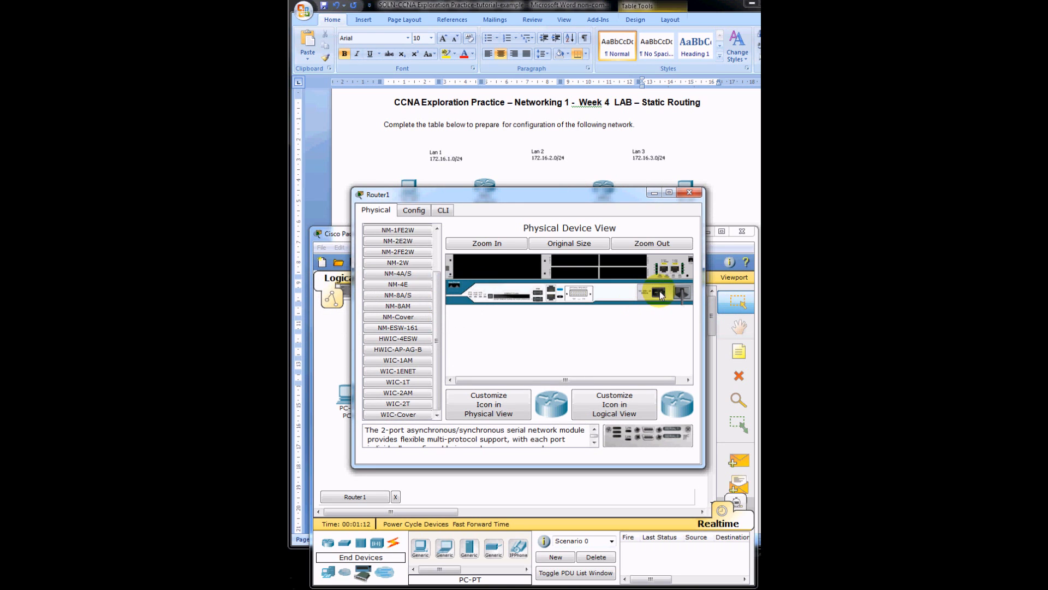
{"action": "left_click_drag", "start_coordinate": [399, 404], "coordinate": [573, 261]}
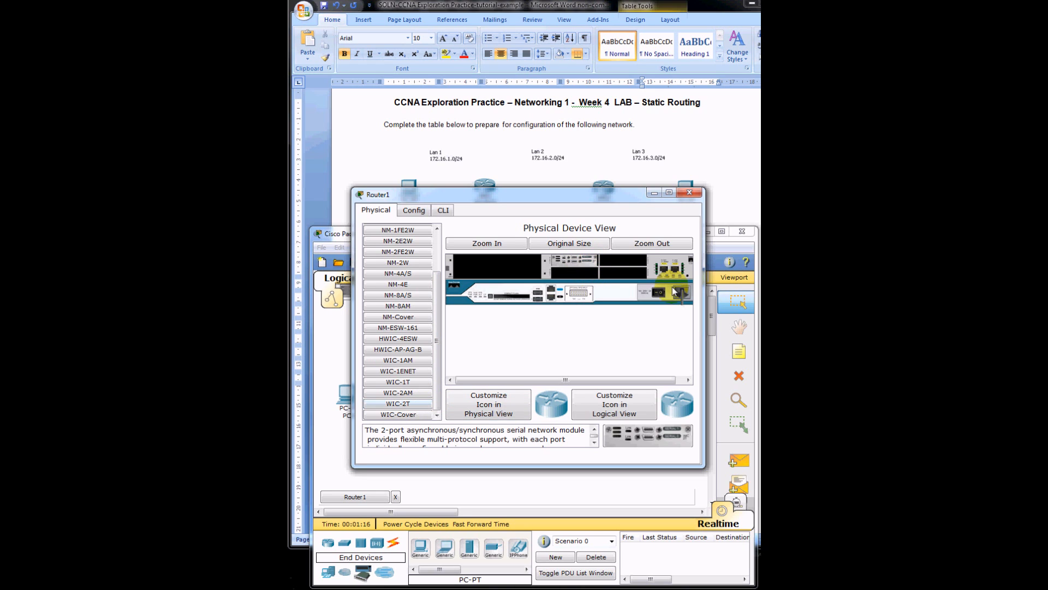
{"action": "left_click", "coordinate": [690, 193]}
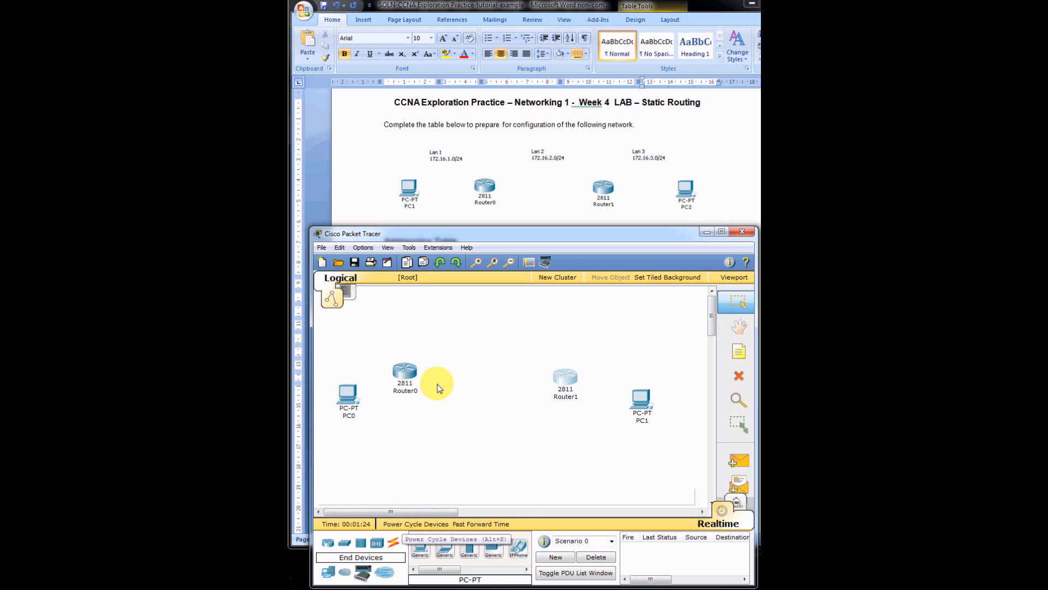
Connect PC0 to Router0's FastEthernet0/0 port with a copper cross-over cable
{"action": "left_click", "coordinate": [390, 544]}
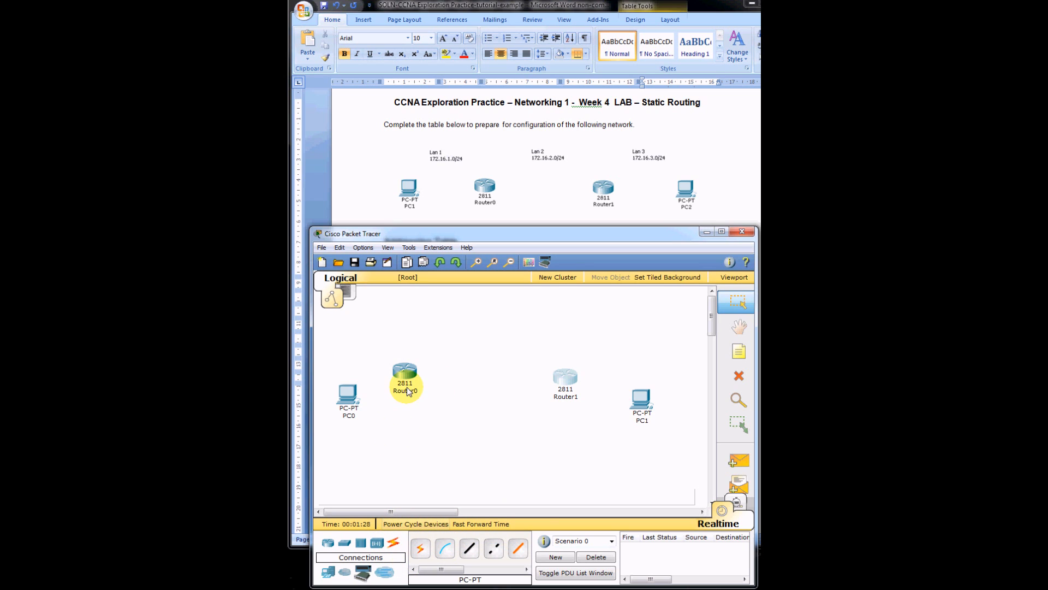
{"action": "left_click", "coordinate": [496, 552]}
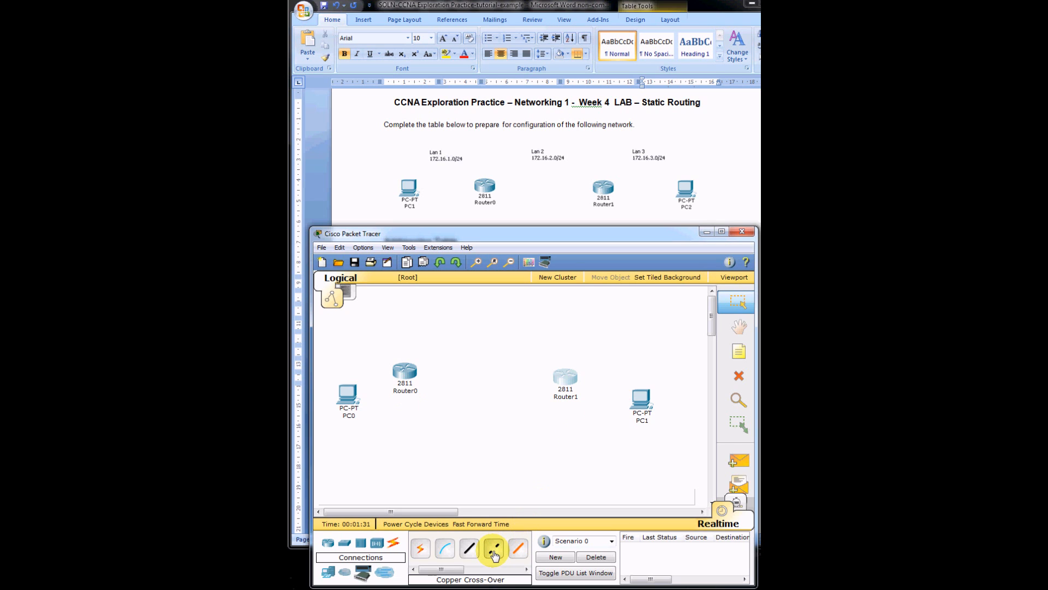
{"action": "left_click", "coordinate": [346, 399]}
{"action": "left_click", "coordinate": [358, 403]}
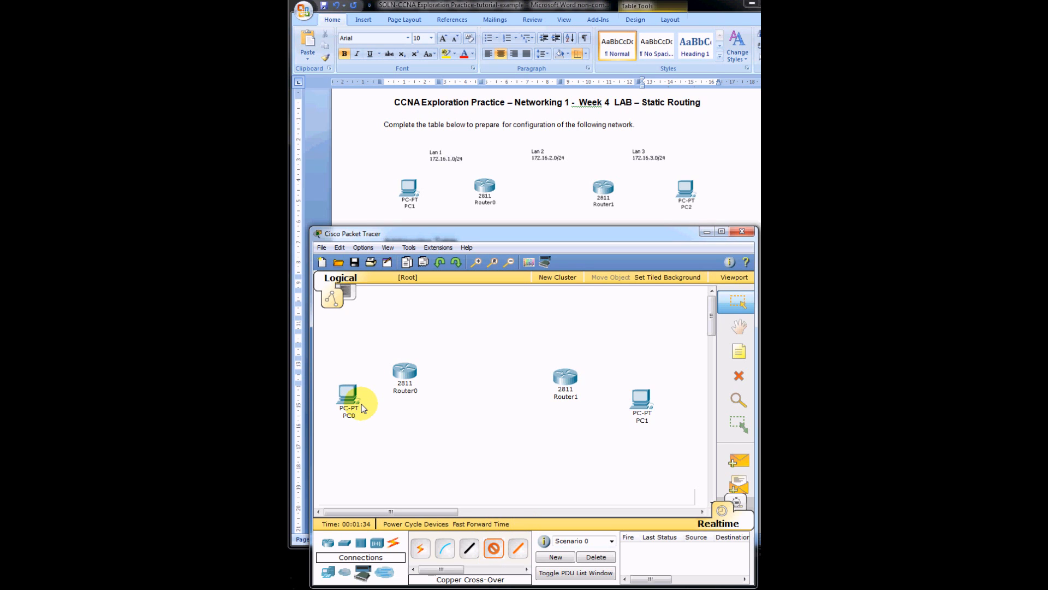
{"action": "left_click", "coordinate": [404, 371]}
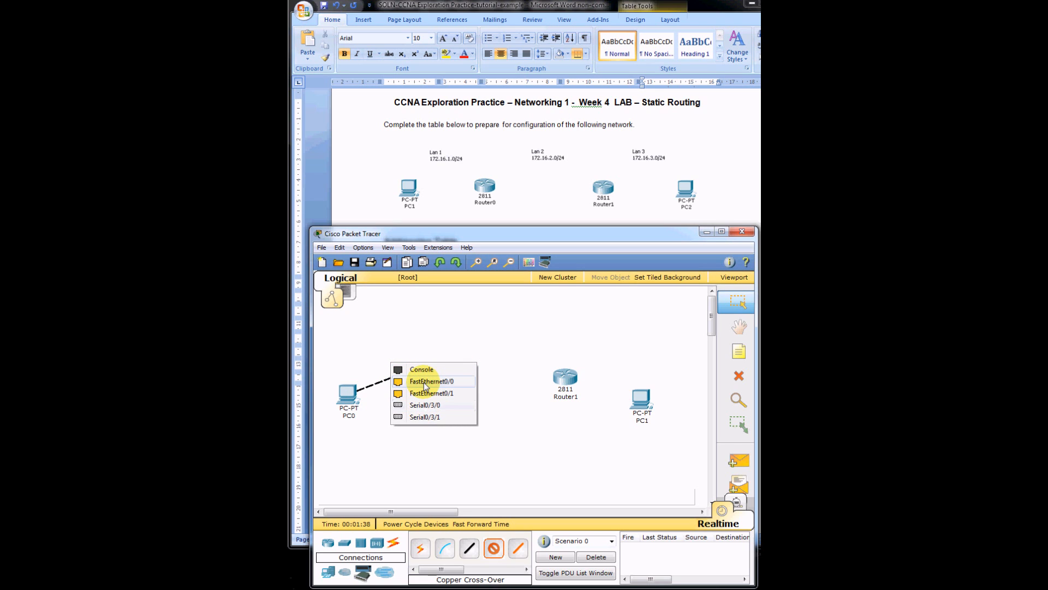
{"action": "left_click", "coordinate": [424, 382]}
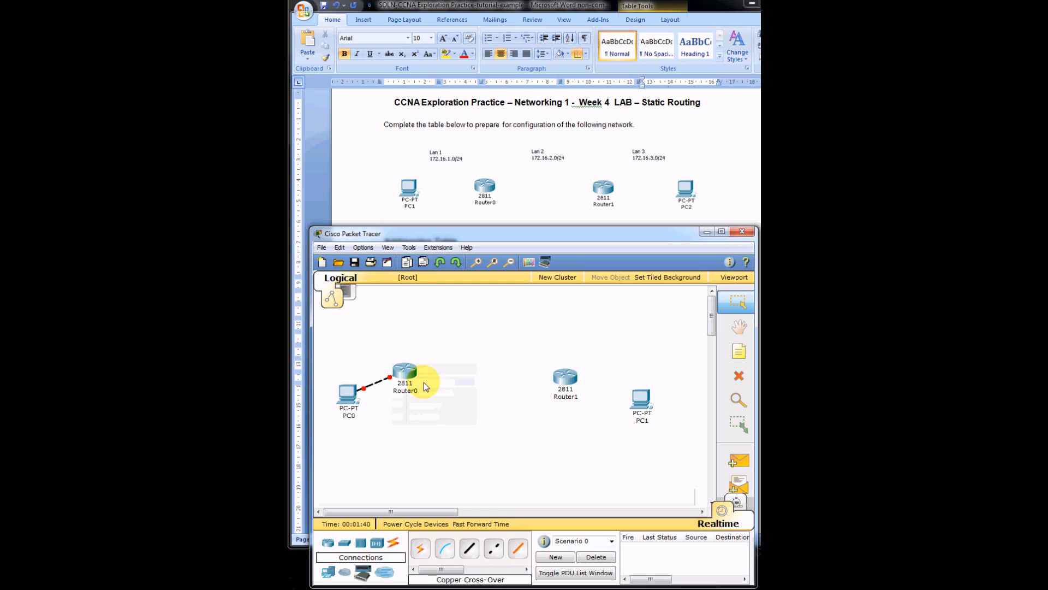
Connect PC1's FastEthernet port to Router1's FastEthernet0/0 port with a copper cross-over cable
{"action": "left_click", "coordinate": [490, 550]}
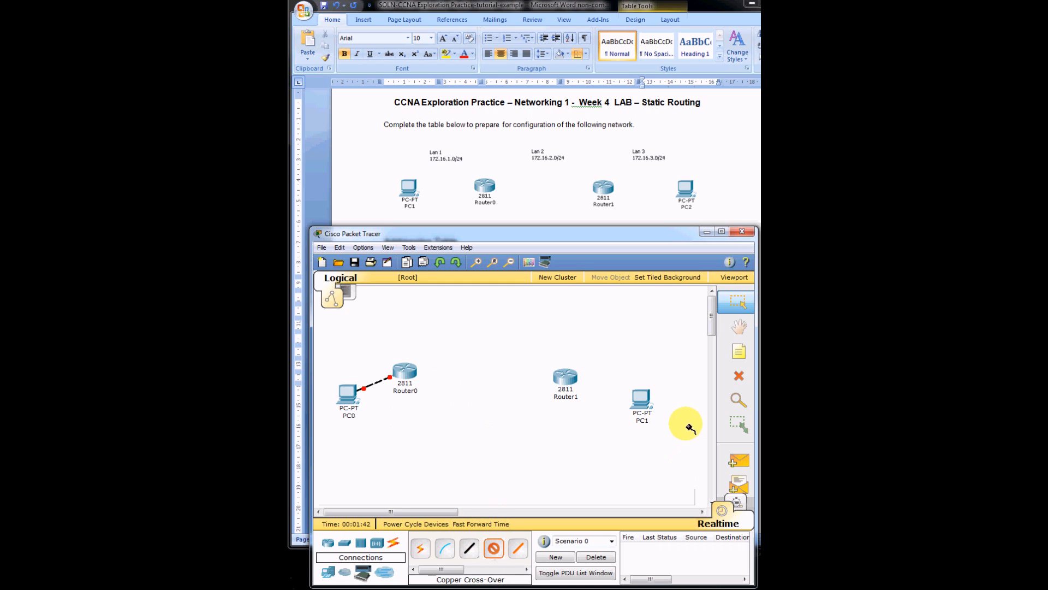
{"action": "left_click", "coordinate": [643, 401]}
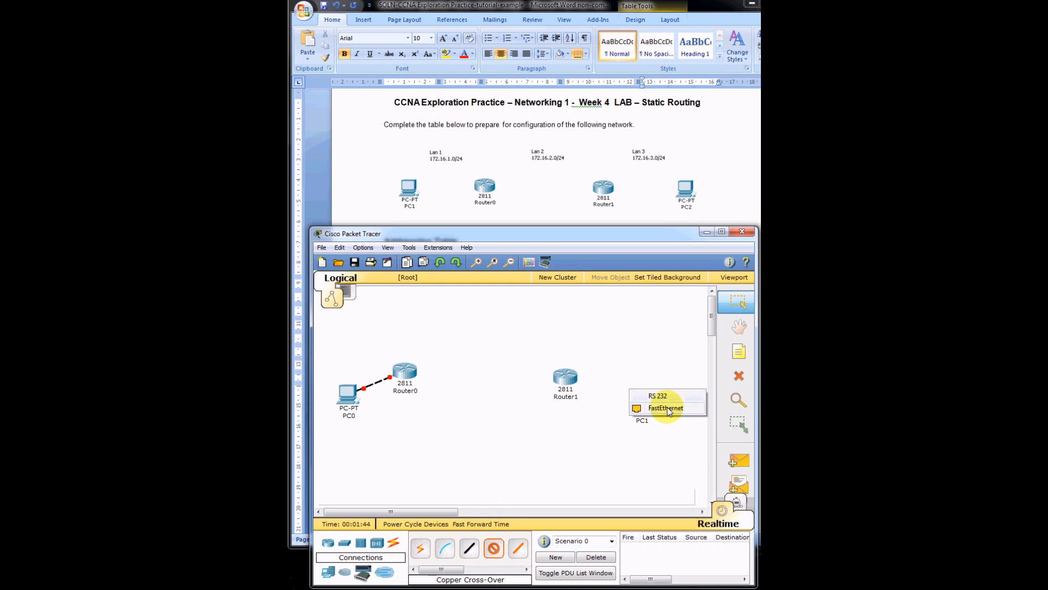
{"action": "left_click", "coordinate": [666, 413]}
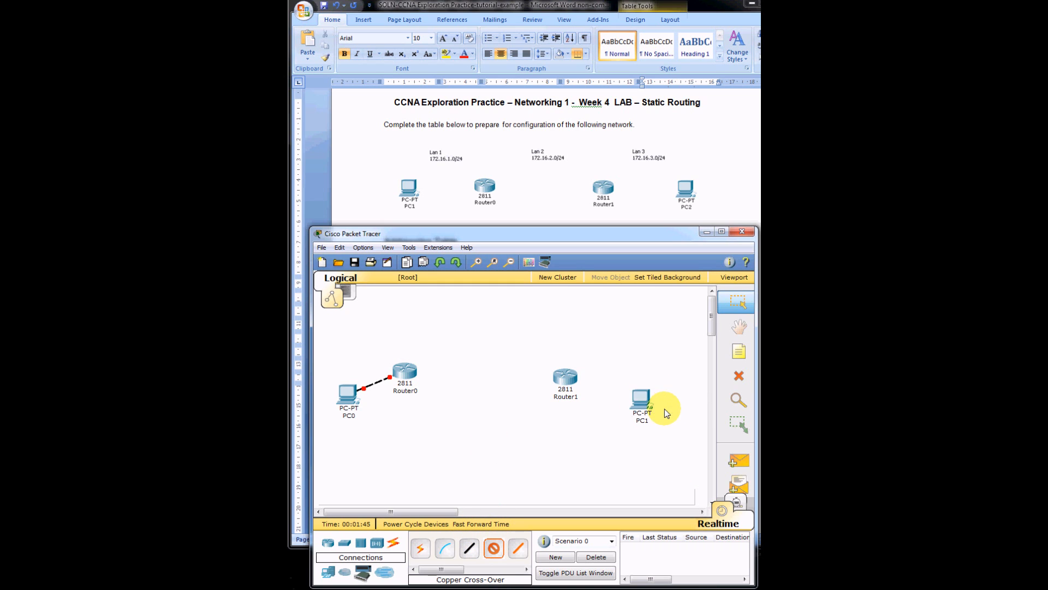
{"action": "left_click", "coordinate": [565, 378]}
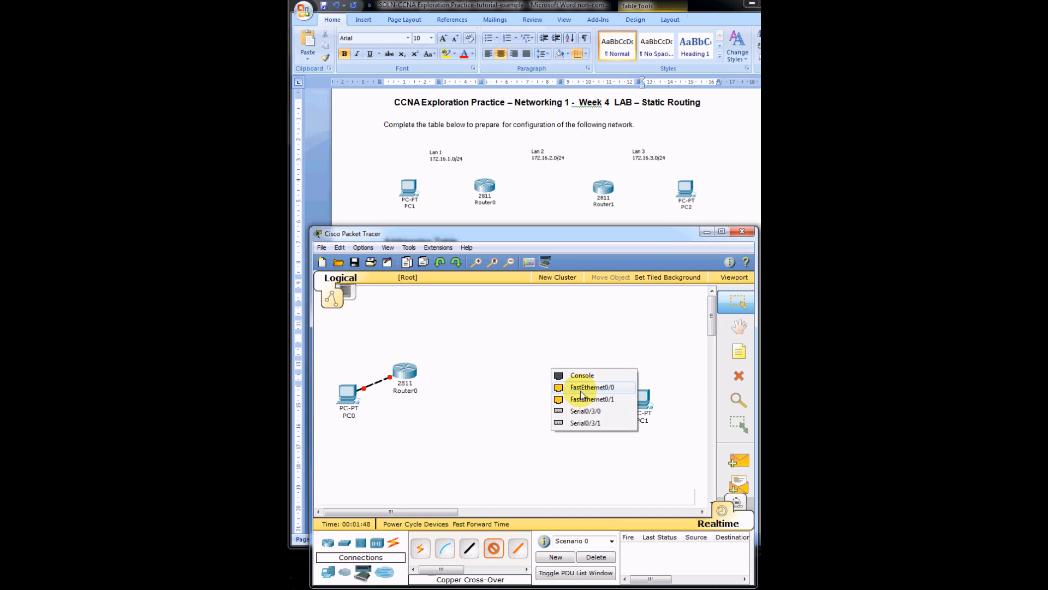
{"action": "left_click", "coordinate": [583, 390]}
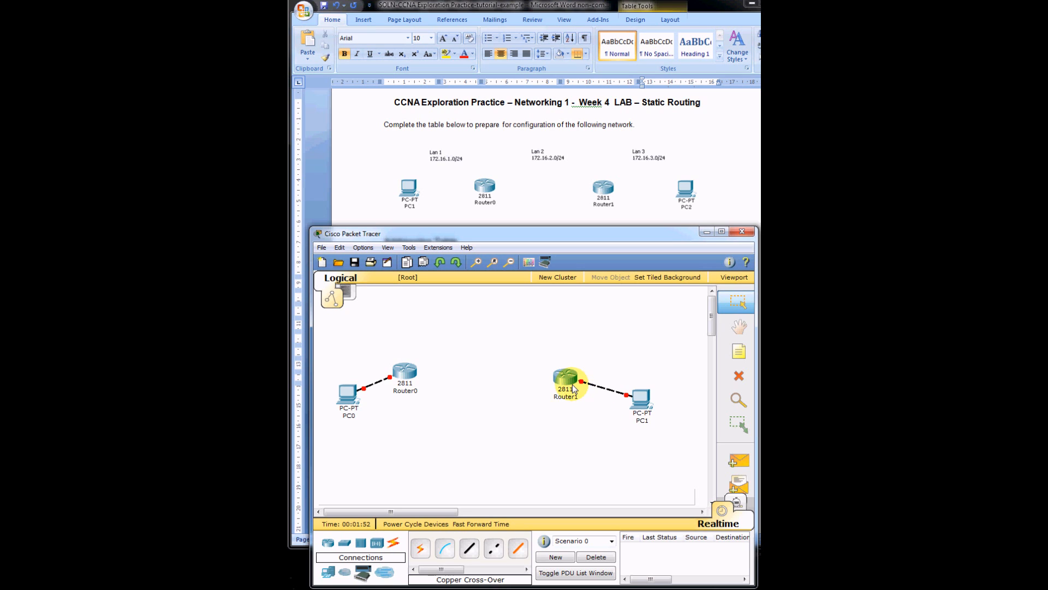
Link Router0's Serial0/3/0 port to Router1's Serial0/3/0 port with a Serial DCE cable starting at Router0
{"action": "left_click_drag", "start_coordinate": [453, 572], "coordinate": [493, 570]}
{"action": "left_click", "coordinate": [455, 549]}
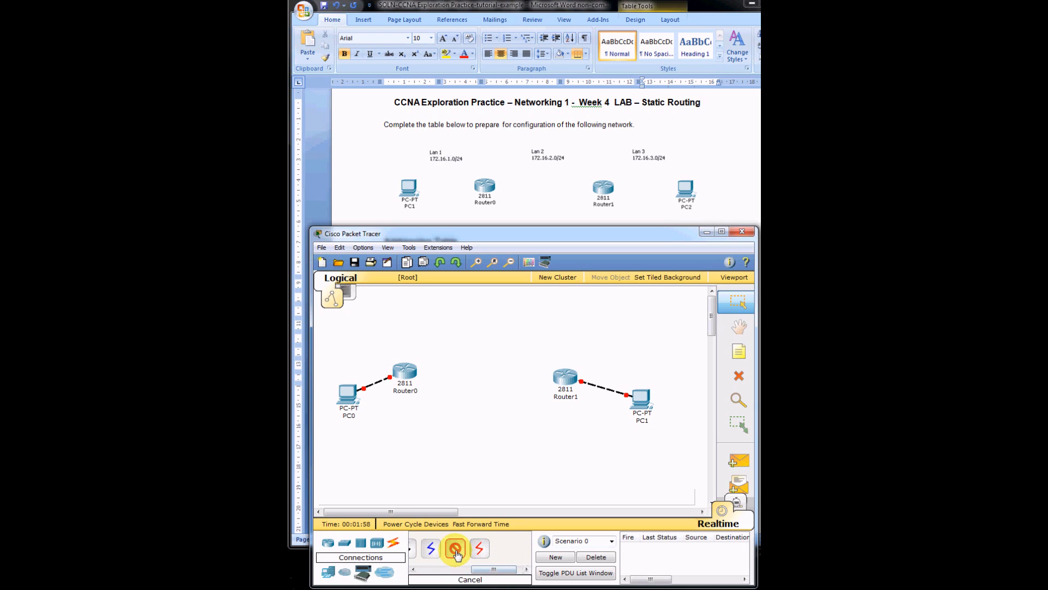
{"action": "left_click", "coordinate": [404, 372]}
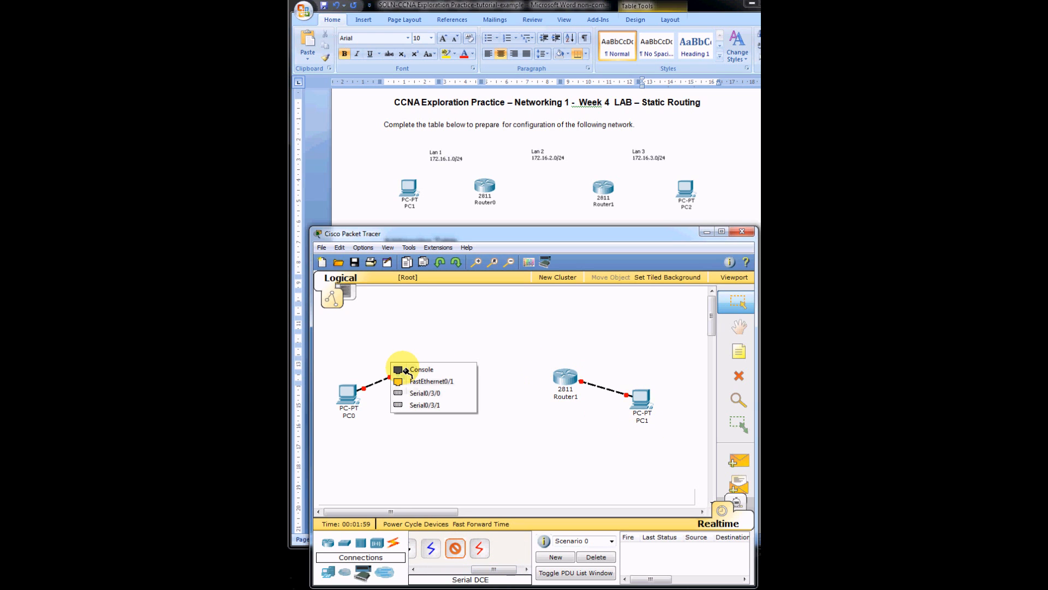
{"action": "left_click", "coordinate": [421, 394]}
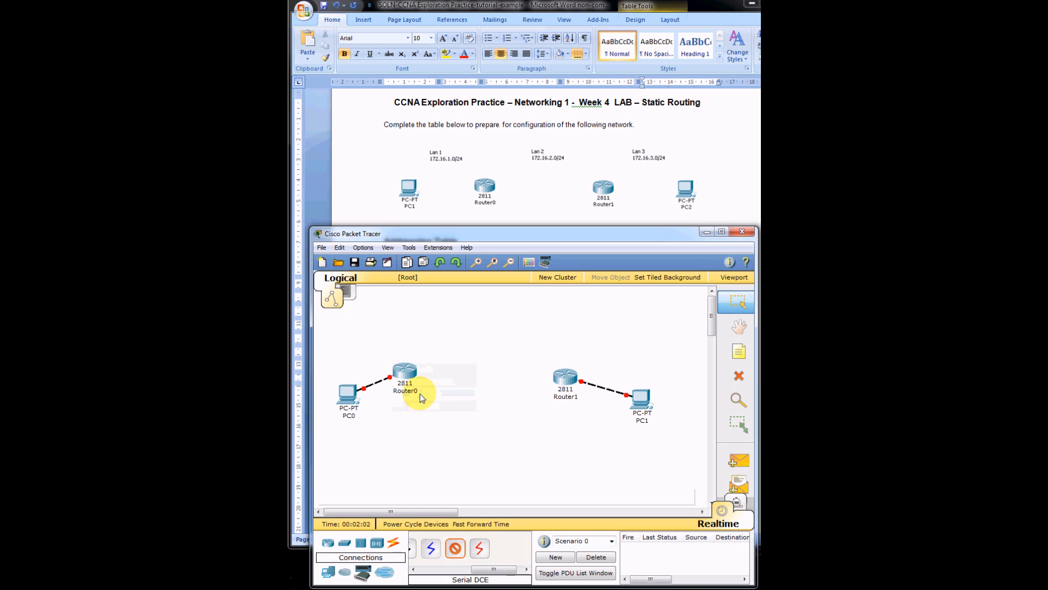
{"action": "left_click", "coordinate": [562, 377]}
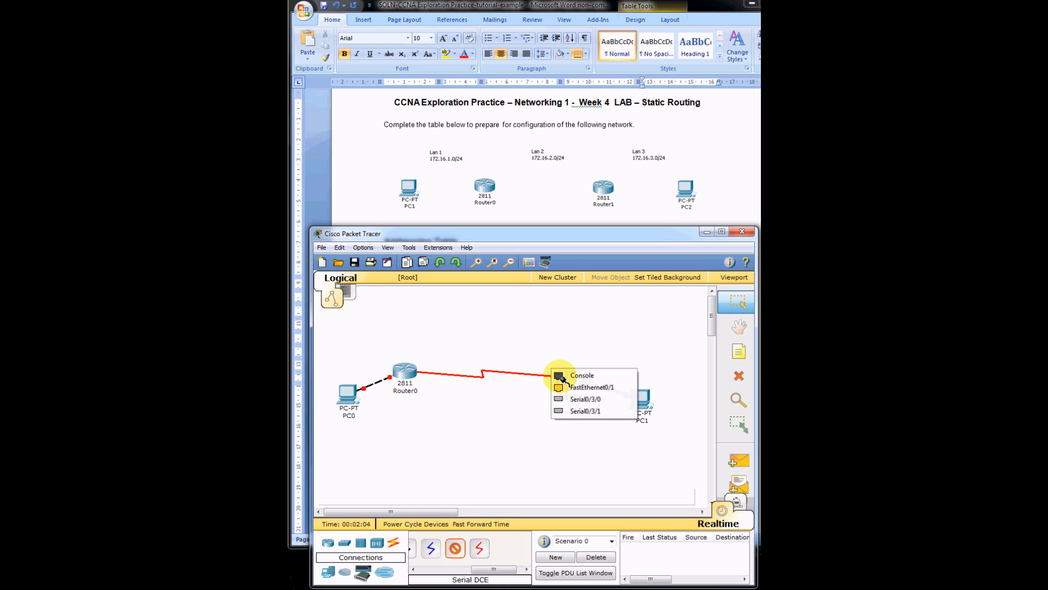
{"action": "left_click", "coordinate": [595, 401]}
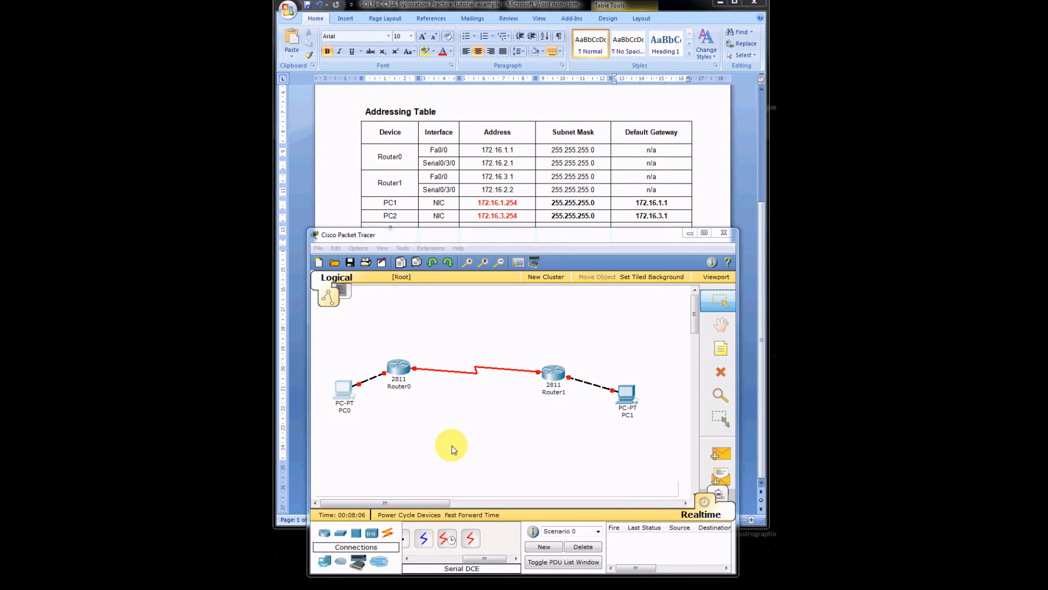
Open PC0's IP configuration and set its static IP address to 172.16.1.254
{"action": "left_click", "coordinate": [355, 398]}
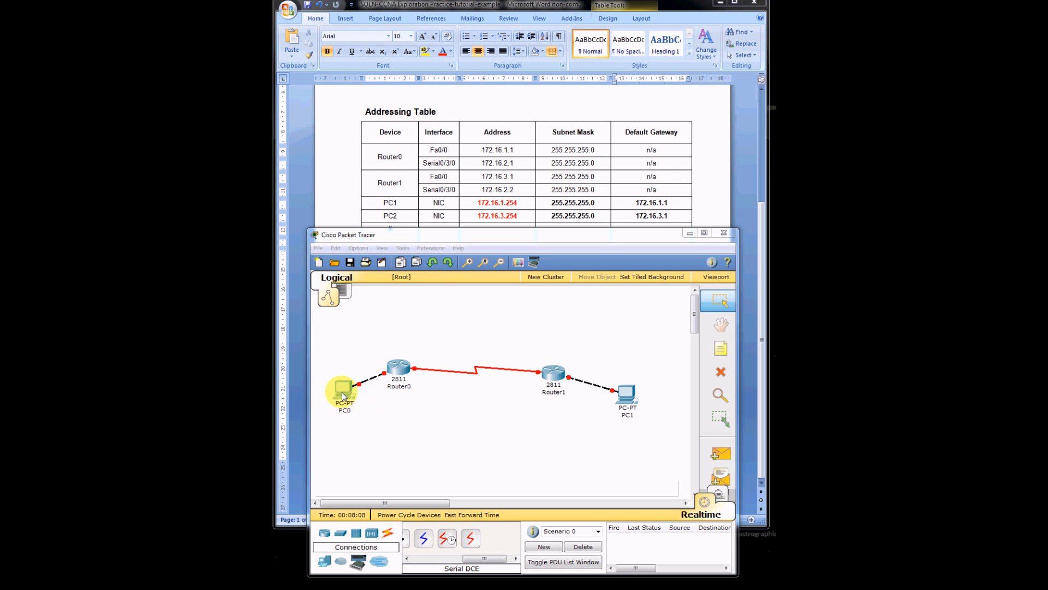
{"action": "left_click_drag", "start_coordinate": [288, 153], "coordinate": [495, 116]}
{"action": "left_click", "coordinate": [368, 172]}
{"action": "left_click_drag", "start_coordinate": [486, 110], "coordinate": [512, 264]}
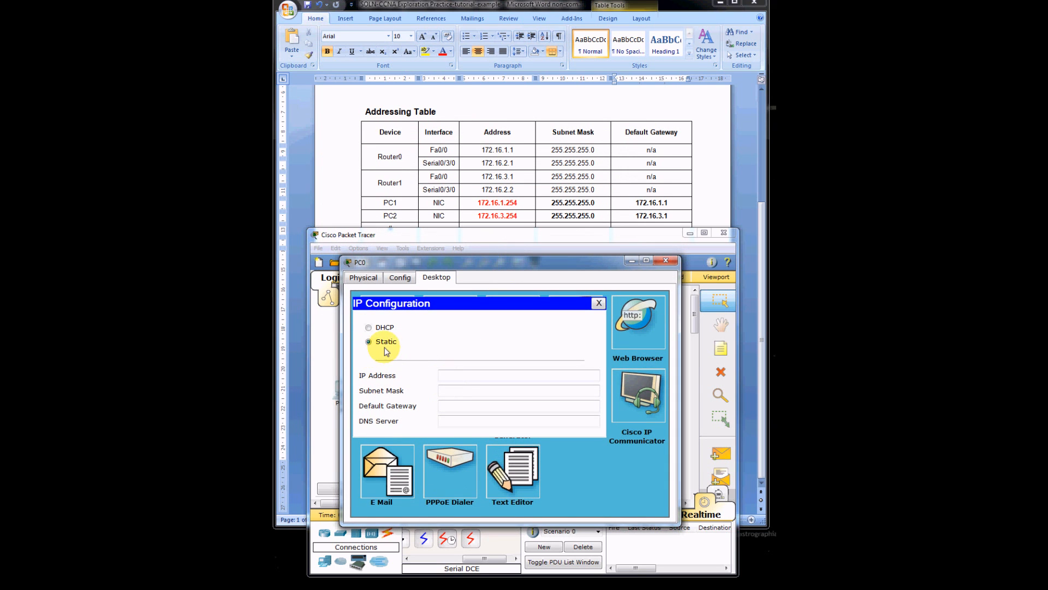
{"action": "left_click", "coordinate": [459, 374]}
{"action": "left_click", "coordinate": [460, 373]}
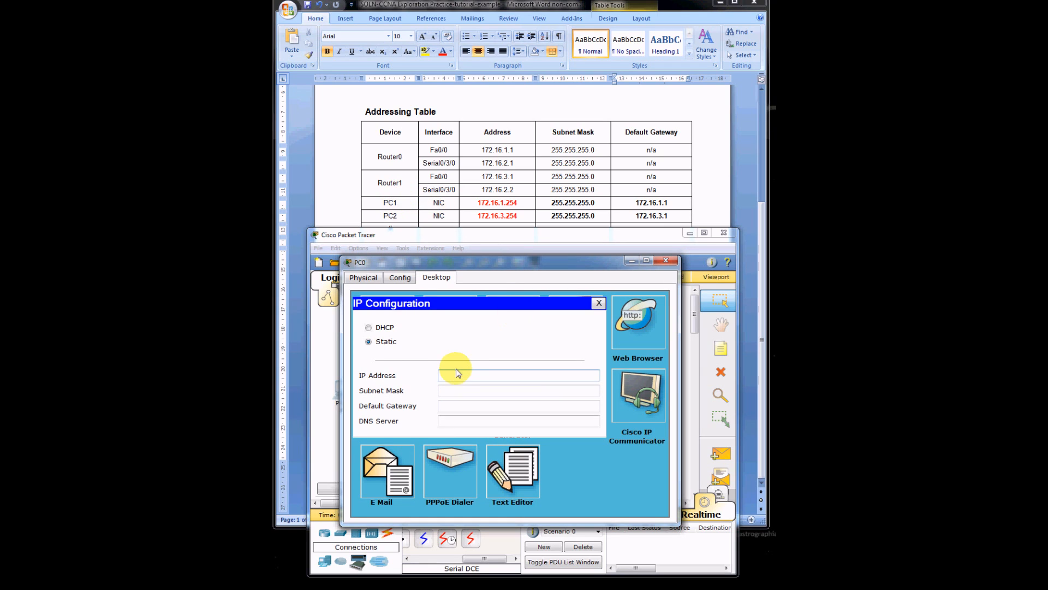
{"action": "type", "text": "172.16.1.254"}
Set PC0's subnet mask to 255.255.255.0 and default gateway to 172.16.1.1, and close its device window
{"action": "left_click", "coordinate": [472, 391]}
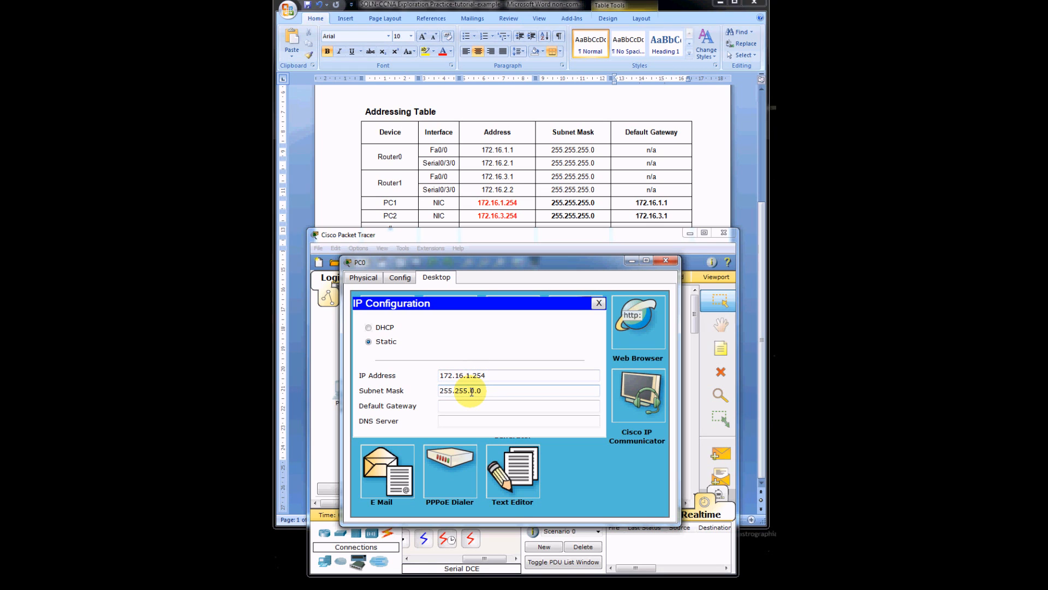
{"action": "left_click", "coordinate": [474, 390]}
{"action": "key", "text": "BackSpace"}
{"action": "type", "text": "255"}
{"action": "left_click", "coordinate": [460, 406]}
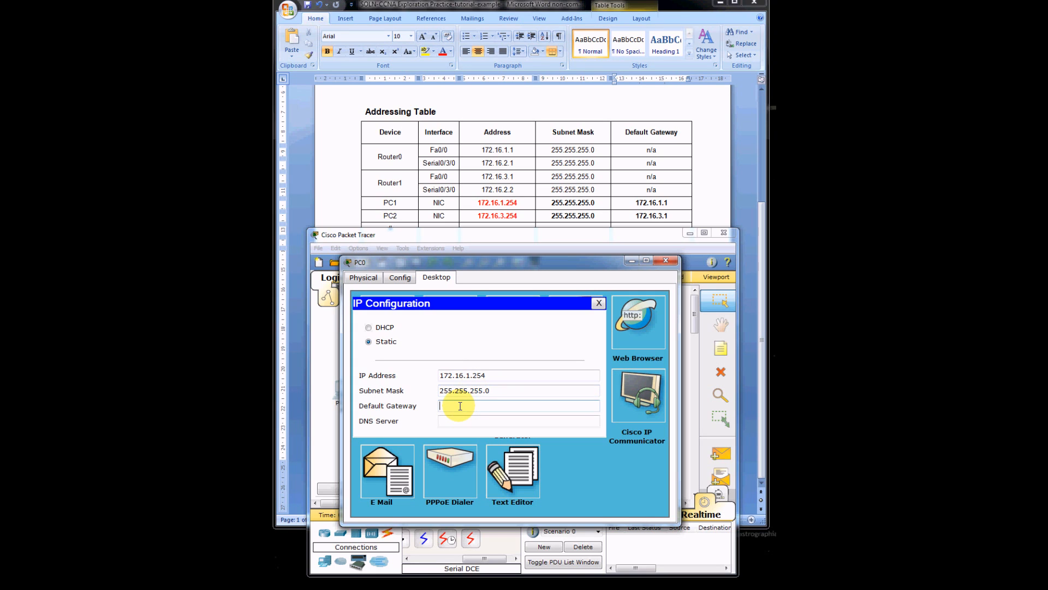
{"action": "type", "text": "172.16.1.1"}
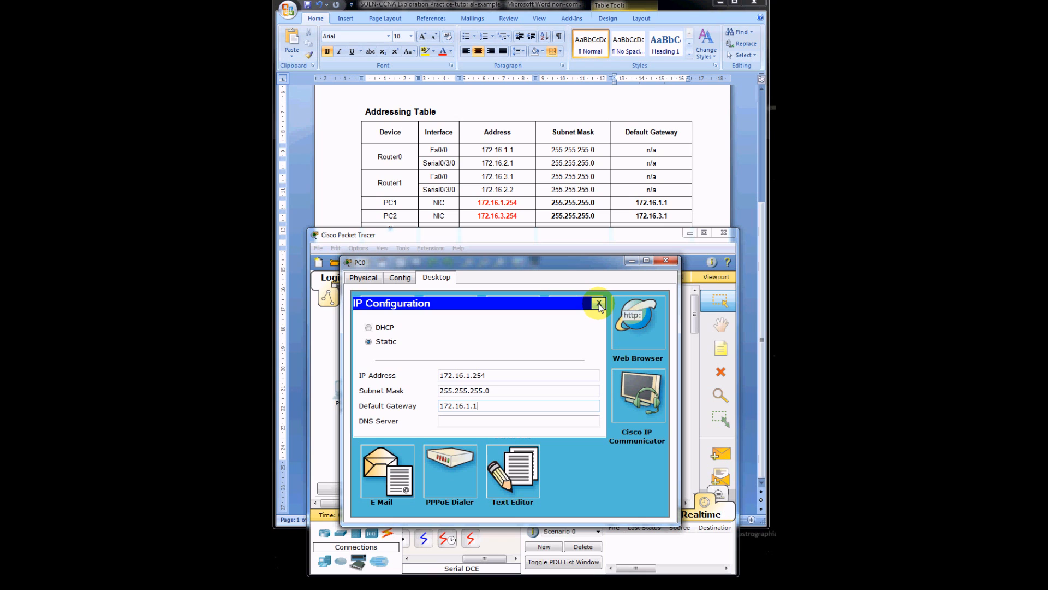
{"action": "left_click", "coordinate": [599, 303]}
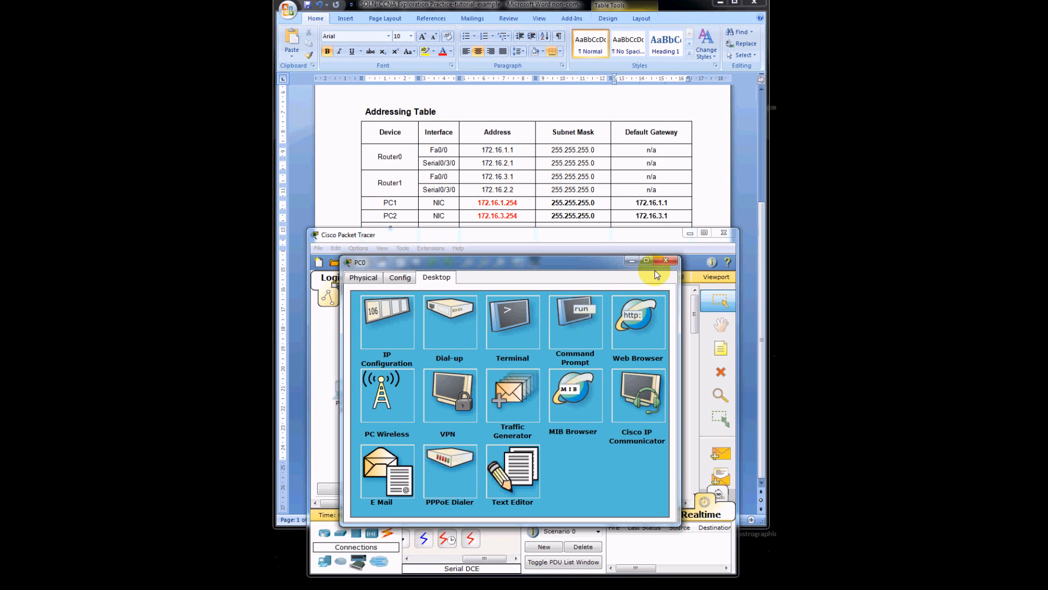
{"action": "left_click", "coordinate": [666, 261]}
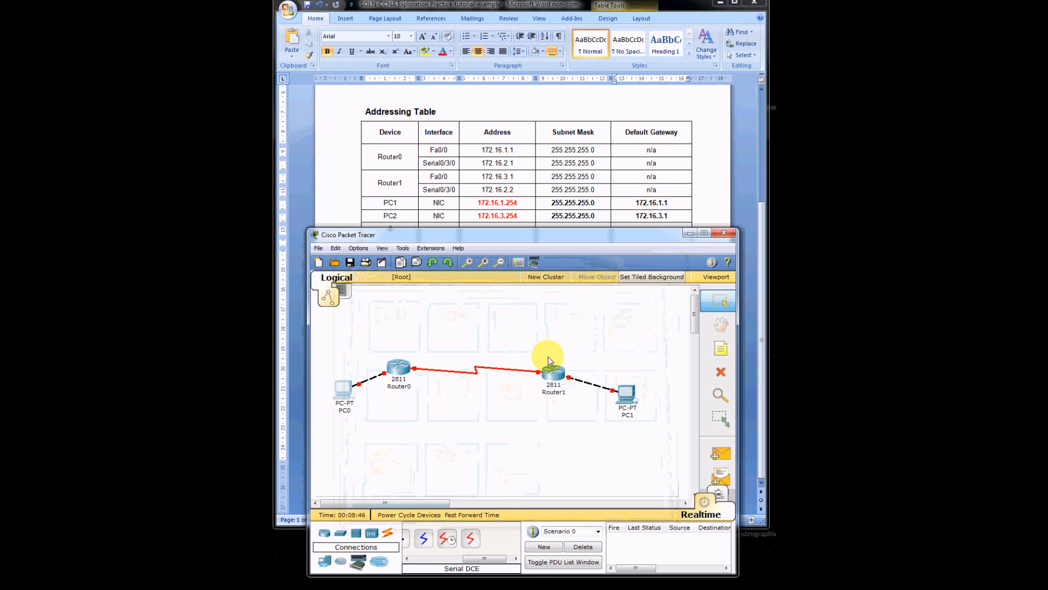
Open PC1's IP configuration and set its static IP address to 172.16.3.254
{"action": "left_click", "coordinate": [628, 401]}
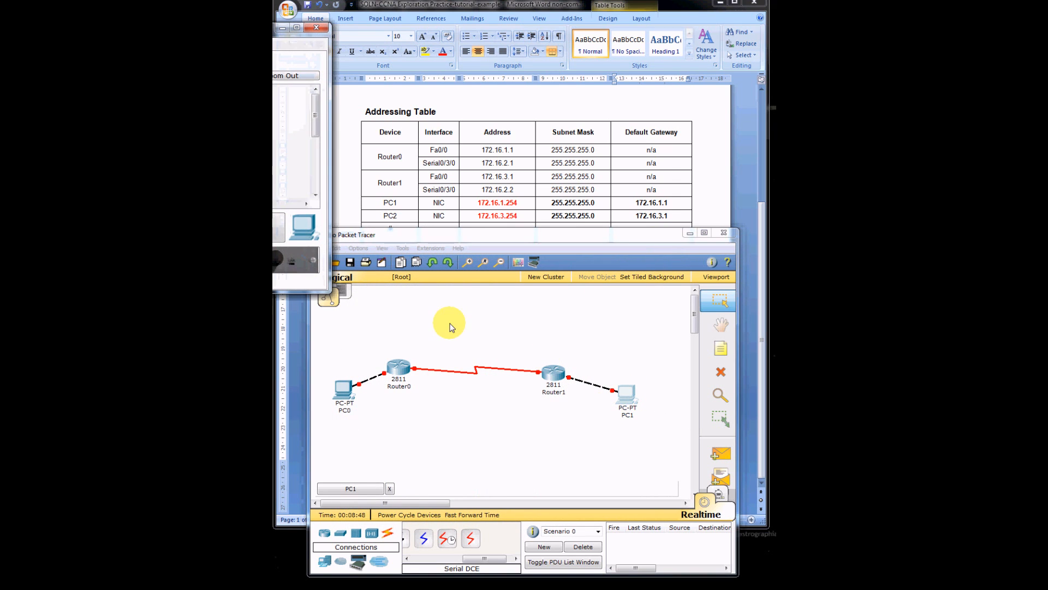
{"action": "left_click_drag", "start_coordinate": [201, 42], "coordinate": [514, 255]}
{"action": "left_click", "coordinate": [432, 284]}
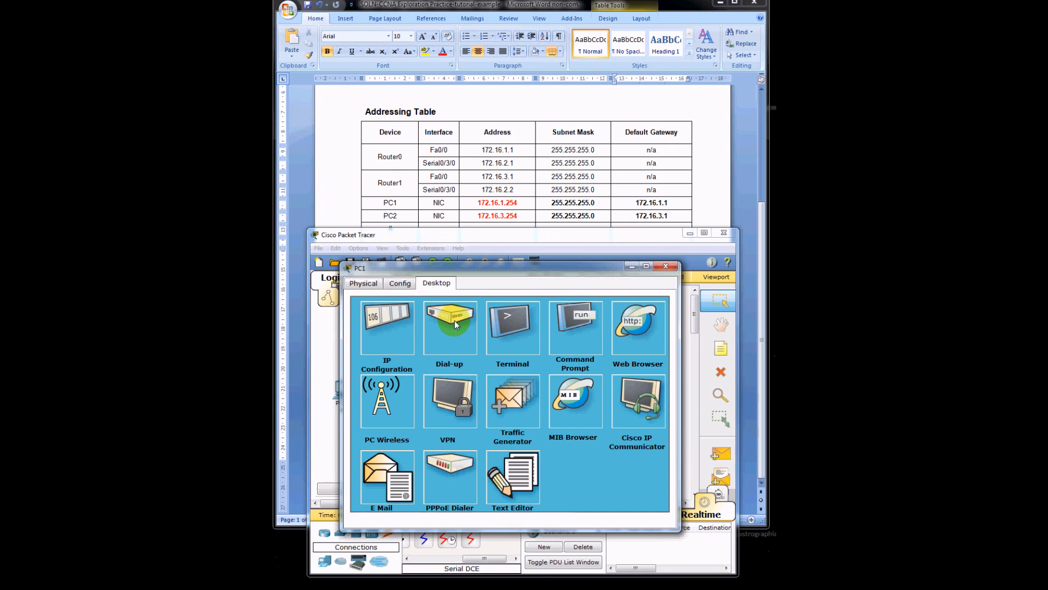
{"action": "left_click", "coordinate": [384, 340]}
{"action": "left_click", "coordinate": [460, 382]}
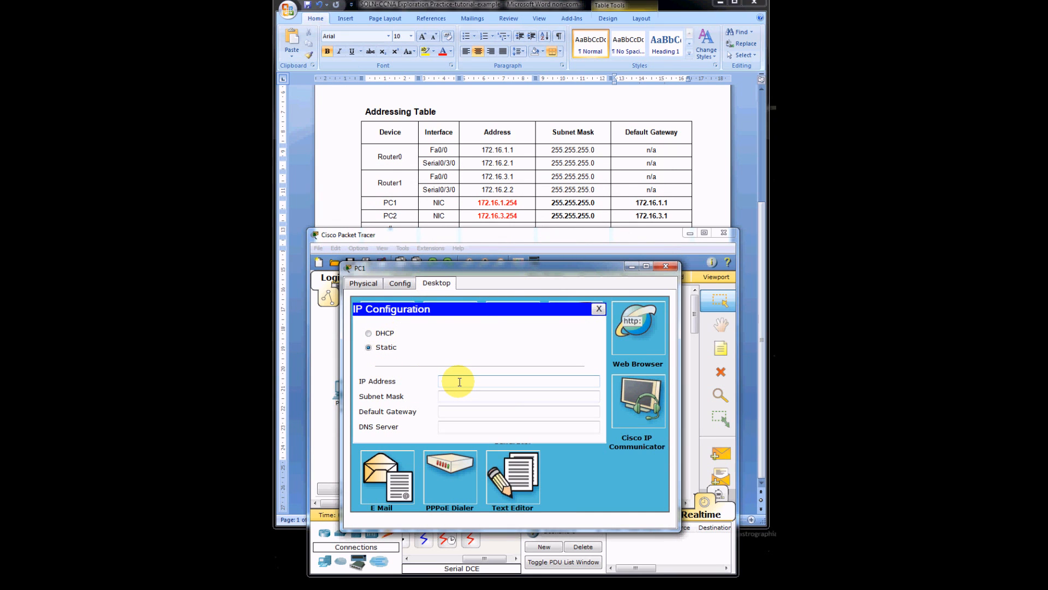
{"action": "type", "text": "172.16.3.254"}
Set PC1's subnet mask to 255.255.255.0 and its default gateway to 172.16.3.1
{"action": "left_click", "coordinate": [456, 397]}
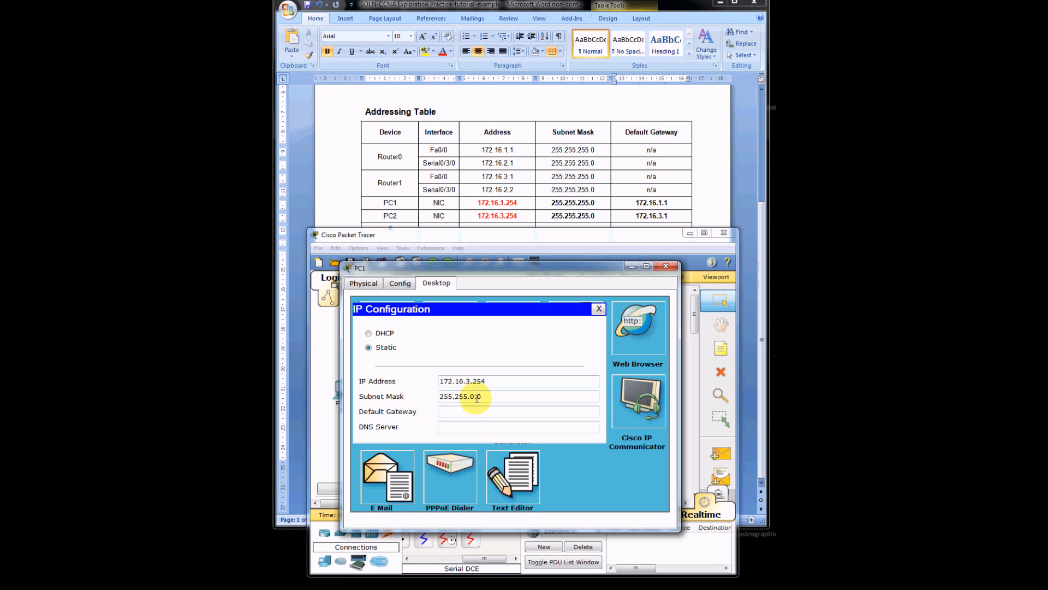
{"action": "key", "text": "BackSpace"}
{"action": "type", "text": "255."}
{"action": "left_click", "coordinate": [467, 412]}
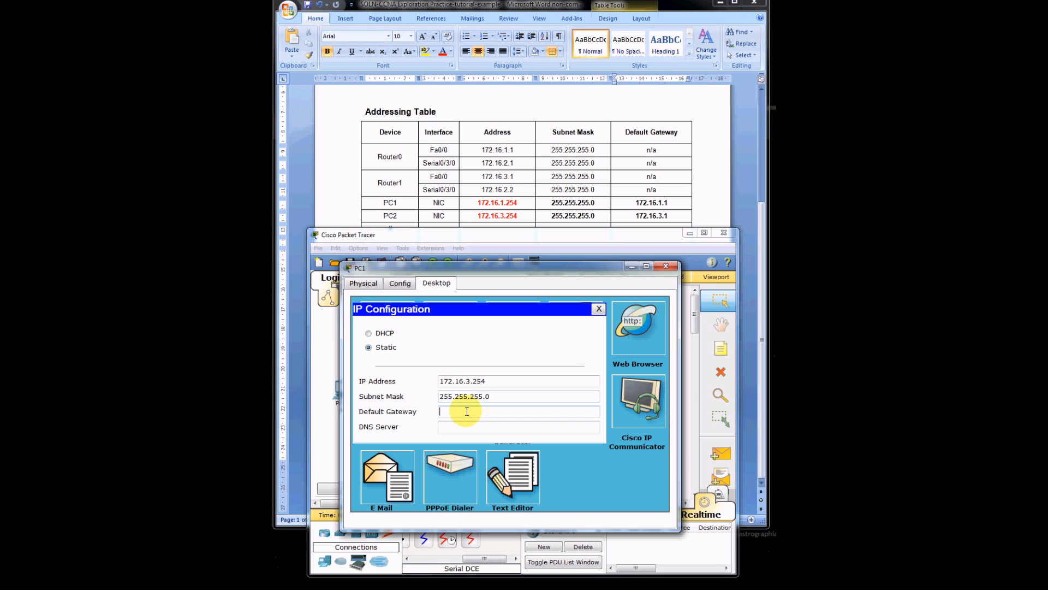
{"action": "type", "text": "172.16.3.1"}
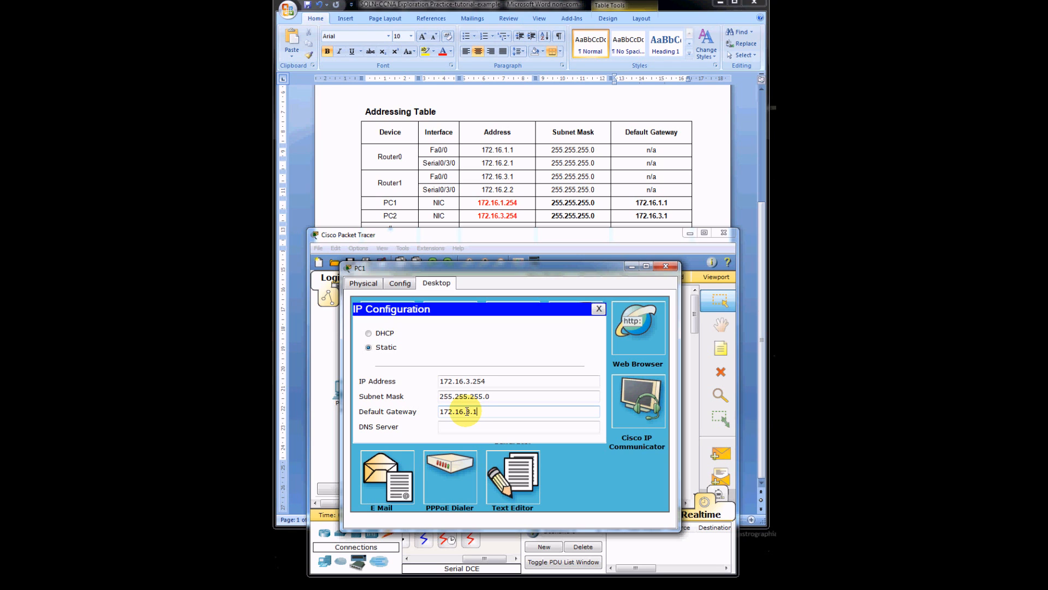
Close PC1's IP configuration and its device window
{"action": "left_click", "coordinate": [598, 309]}
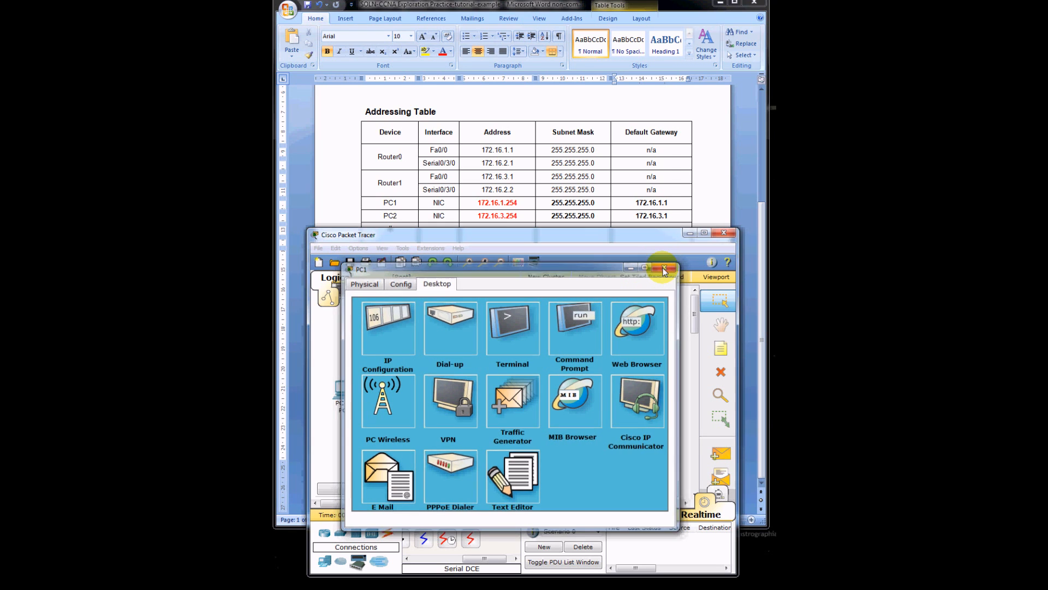
{"action": "left_click", "coordinate": [664, 269]}
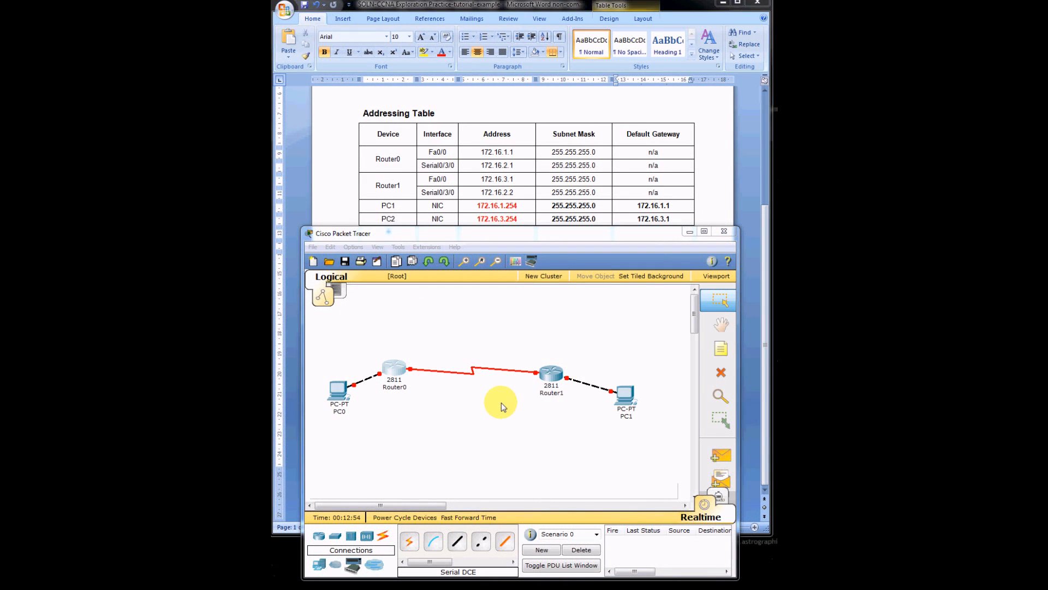
{"action": "left_click", "coordinate": [401, 374]}
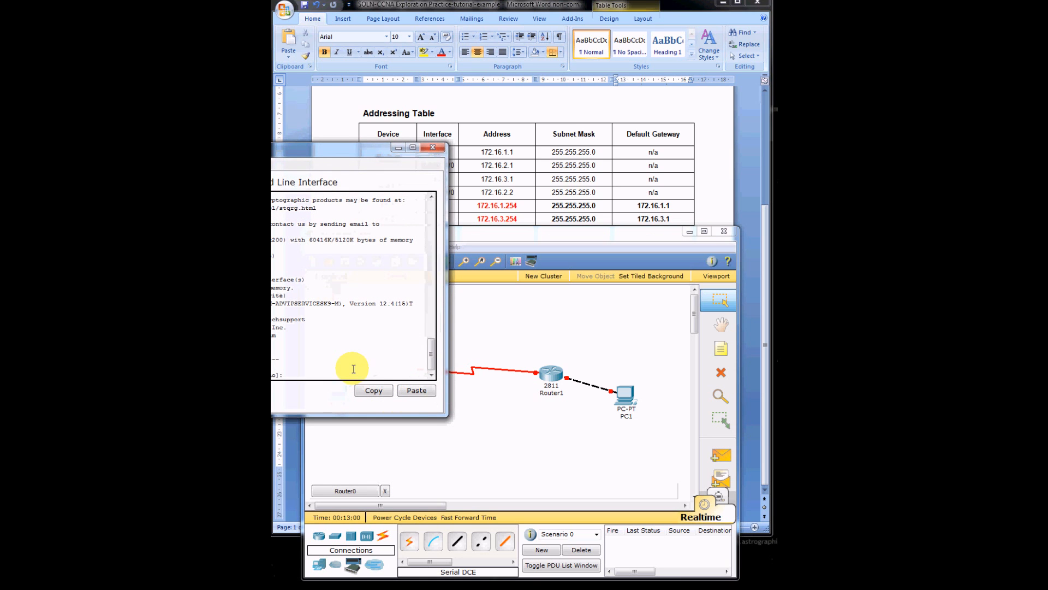
{"action": "left_click", "coordinate": [432, 147]}
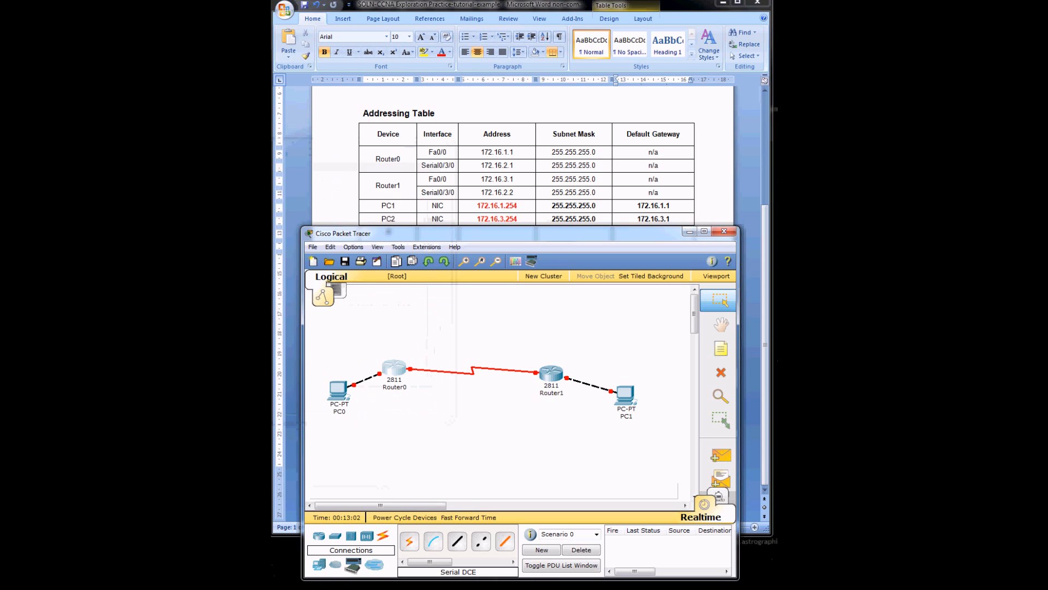
Connect PC0 to Router0 with a console cable
{"action": "left_click", "coordinate": [434, 541]}
{"action": "left_click", "coordinate": [338, 391]}
{"action": "left_click", "coordinate": [353, 390]}
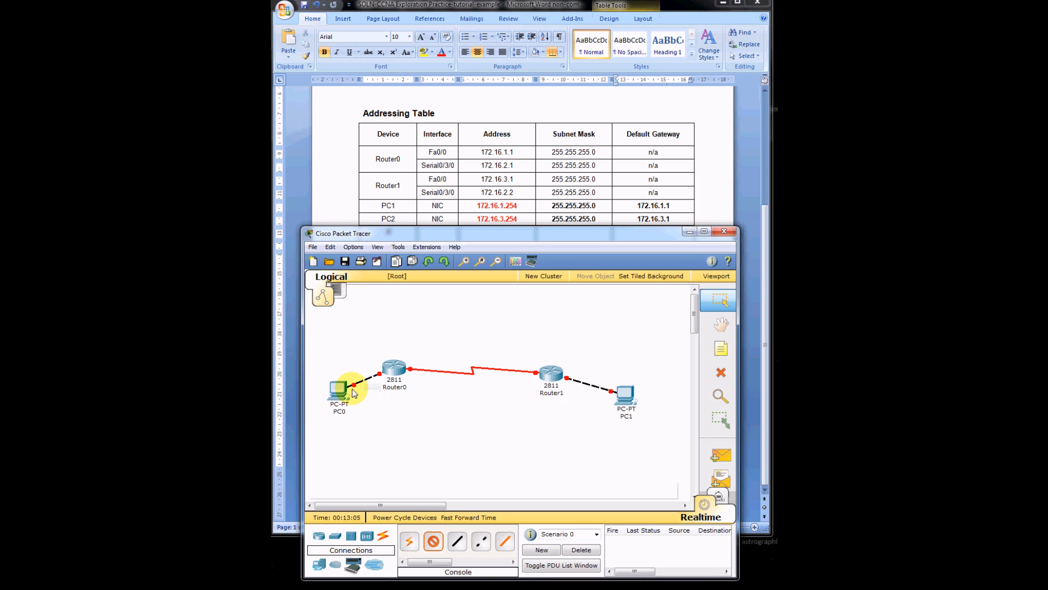
{"action": "left_click", "coordinate": [393, 365]}
{"action": "left_click", "coordinate": [422, 367]}
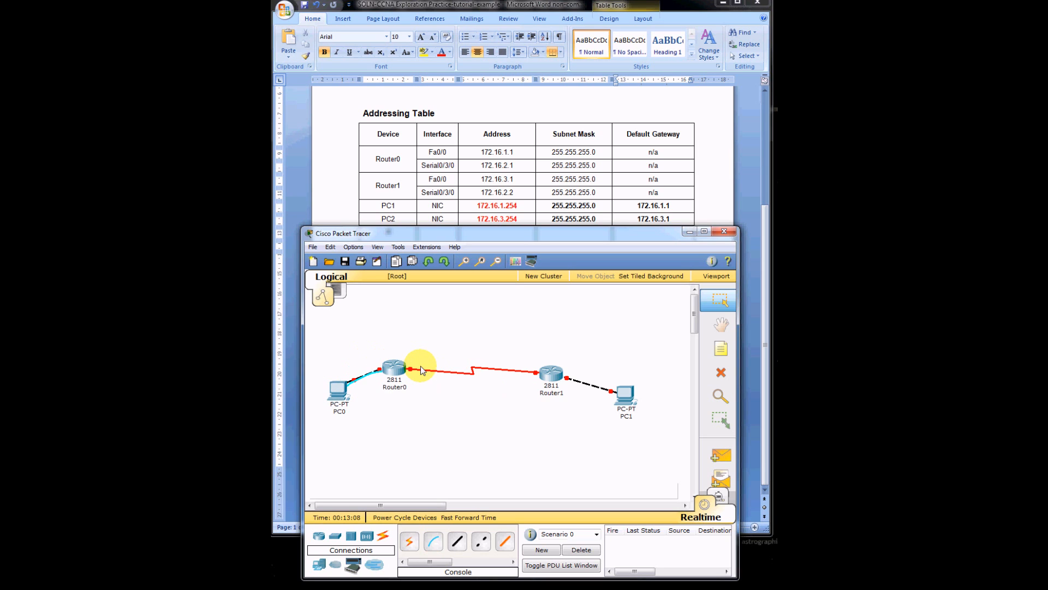
Open a terminal session on PC0, keeping the port configuration at 9600 bits per second, 8 data bits, no parity and 1 stop bit
{"action": "left_click", "coordinate": [336, 388]}
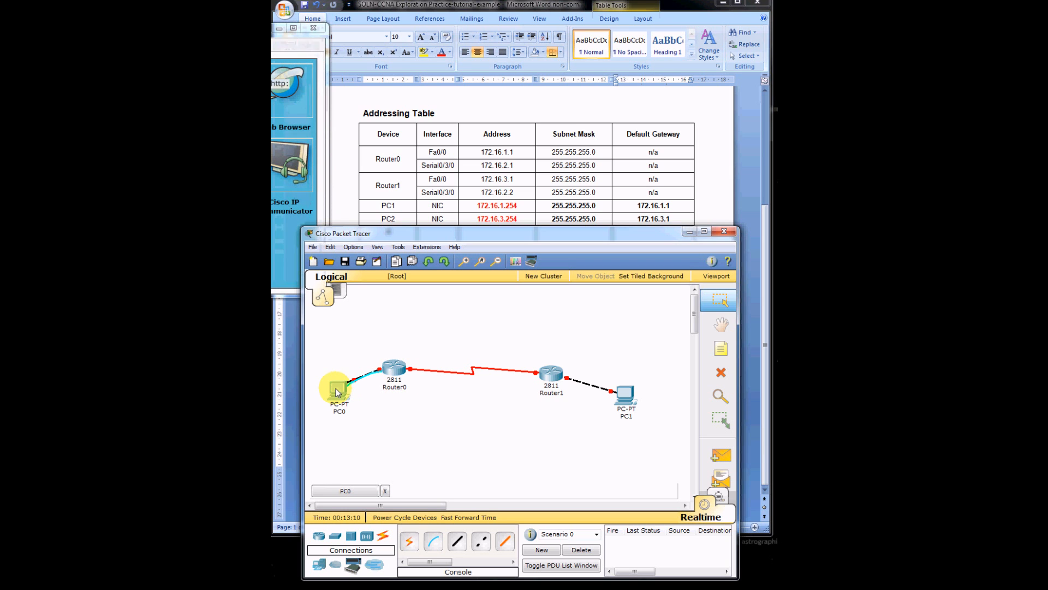
{"action": "left_click_drag", "start_coordinate": [150, 28], "coordinate": [495, 205]}
{"action": "left_click", "coordinate": [507, 276]}
{"action": "left_click", "coordinate": [502, 273]}
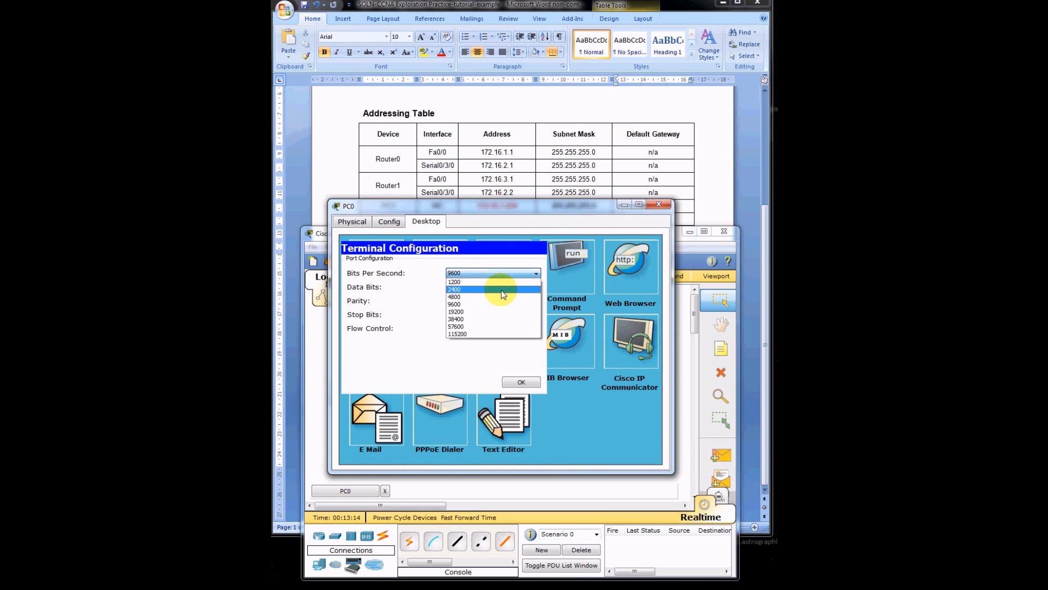
{"action": "left_click", "coordinate": [468, 274]}
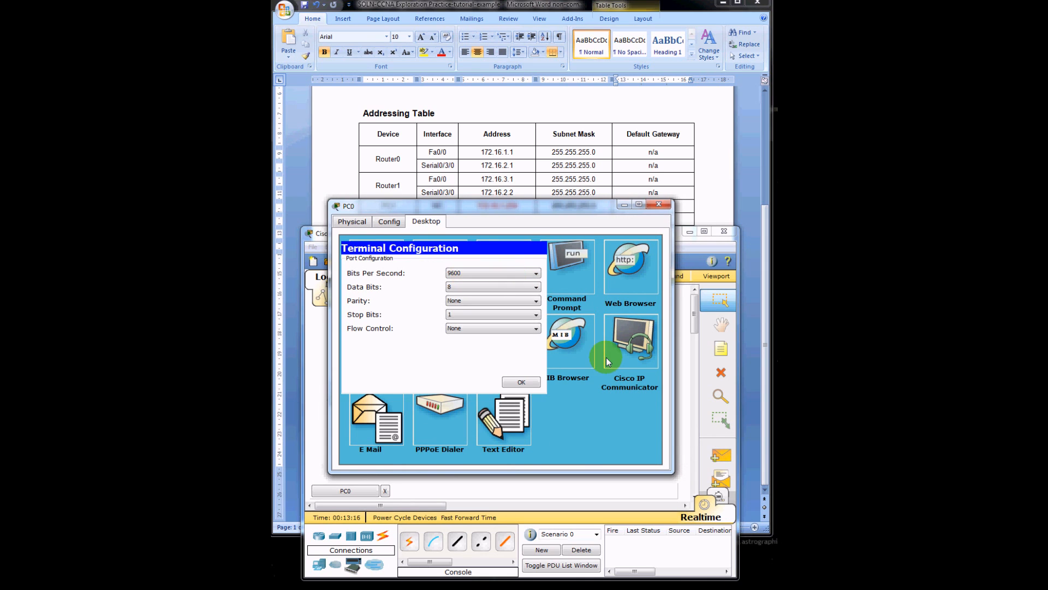
{"action": "left_click", "coordinate": [522, 383]}
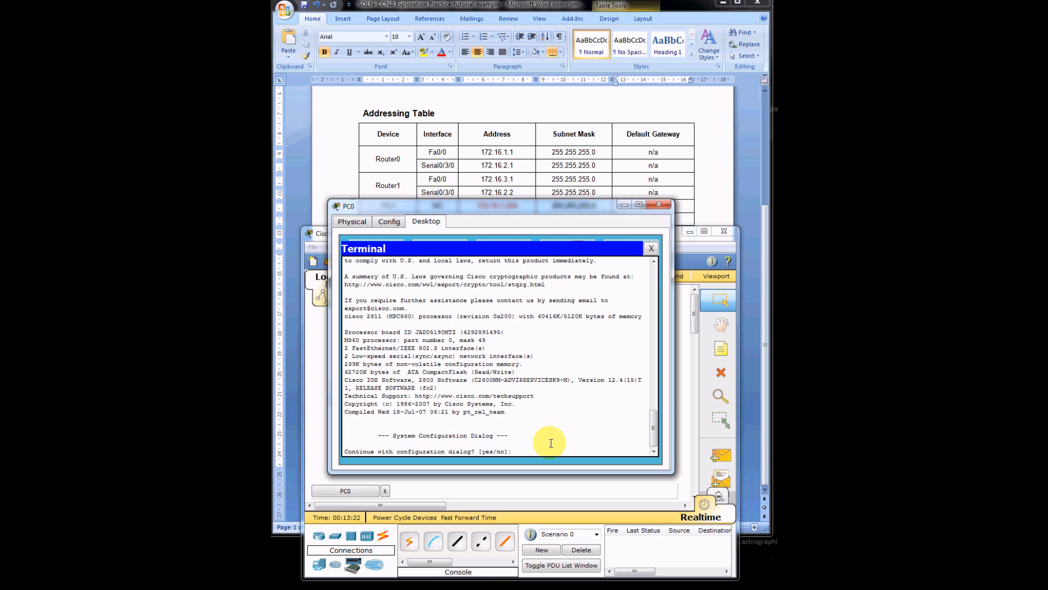
Decline Router0's initial configuration dialog in the terminal and enter privileged mode with enable
{"action": "type", "text": "n"}
{"action": "key", "text": "Return"}
{"action": "key", "text": "Return"}
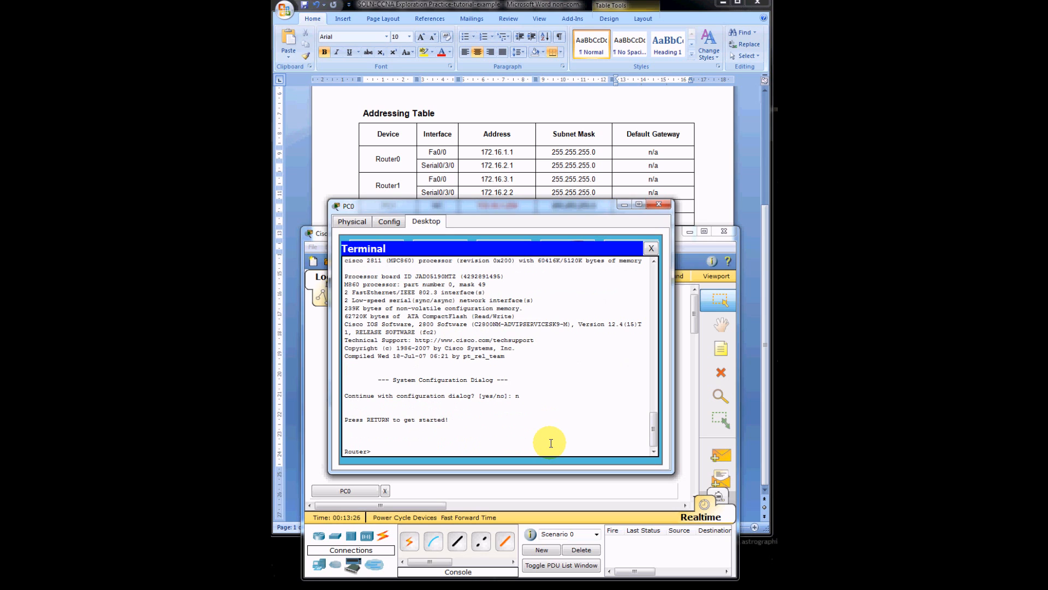
{"action": "type", "text": "enable"}
{"action": "key", "text": "Return"}
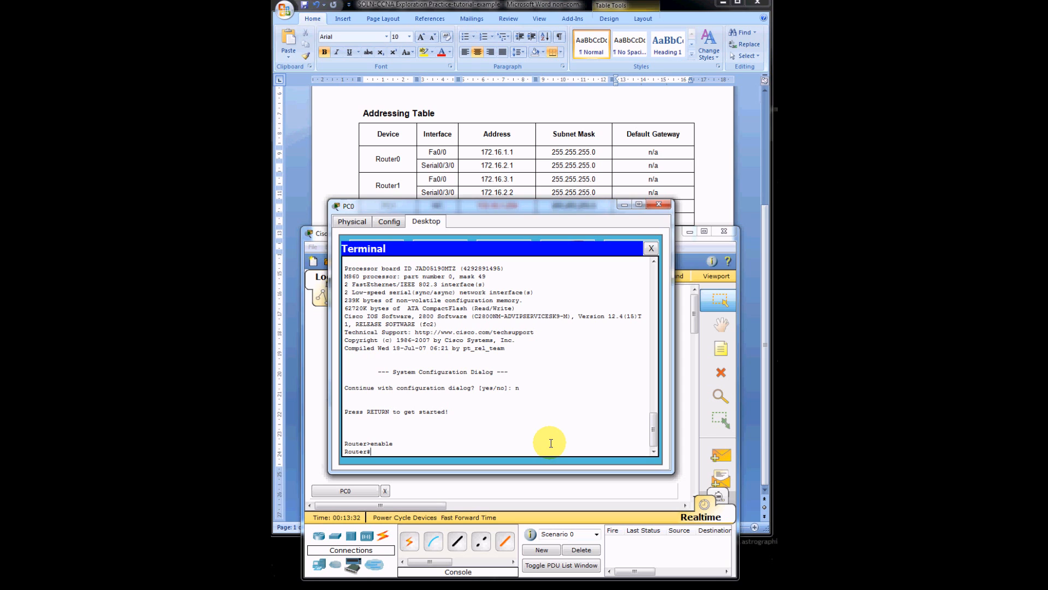
Enter global configuration mode on Router0 and set its hostname to R0
{"action": "type", "text": "configure t"}
{"action": "key", "text": "Return"}
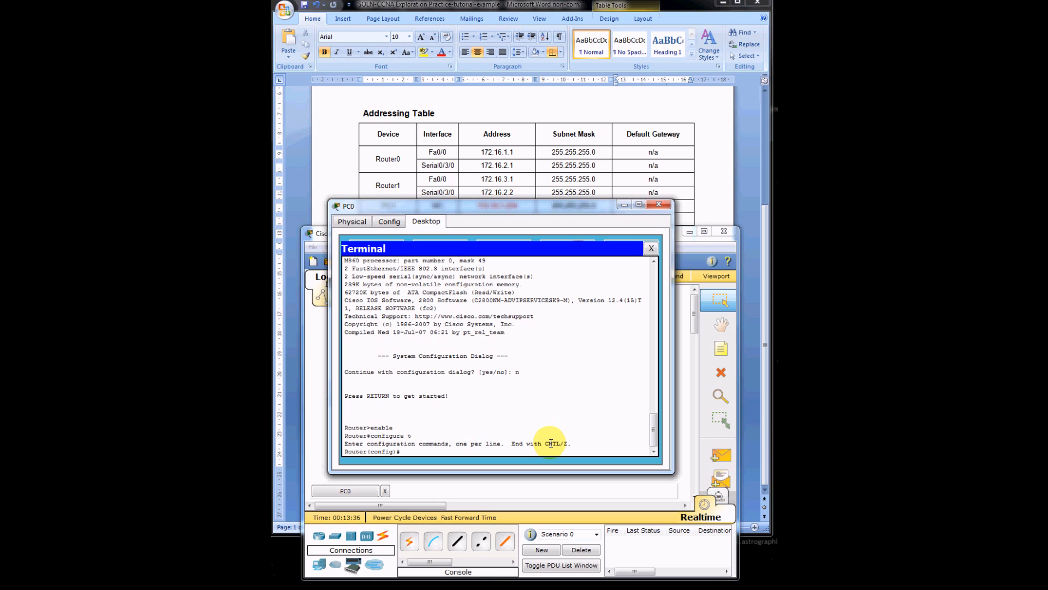
{"action": "type", "text": "hostname R0"}
{"action": "key", "text": "Return"}
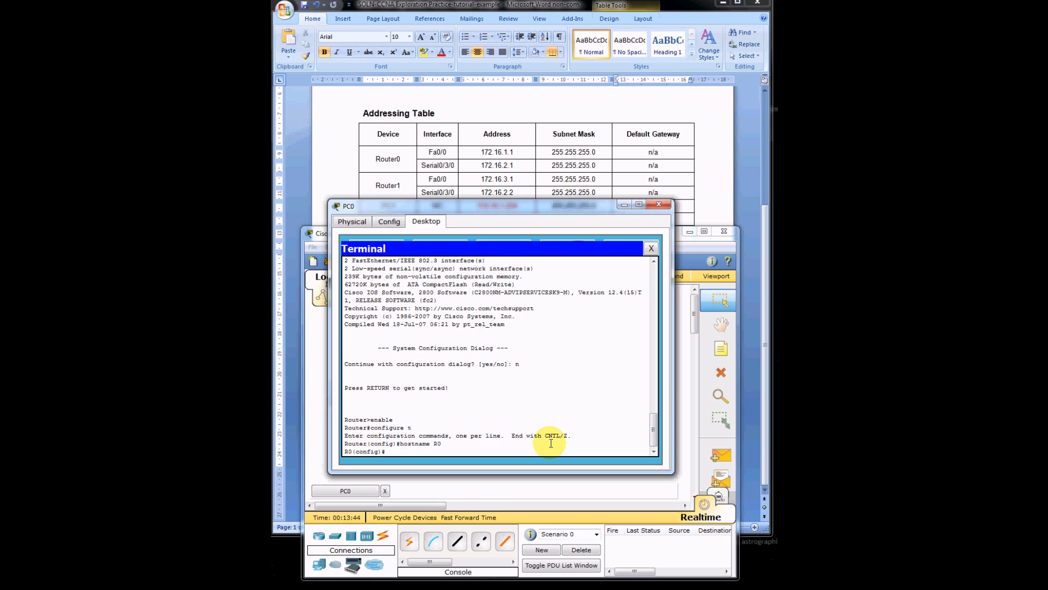
Assign IP address 172.16.1.1 with subnet mask 255.255.255.0 to R0's interface fa0/0
{"action": "type", "text": "interface fa0/0"}
{"action": "key", "text": "Return"}
{"action": "type", "text": "ip address "}
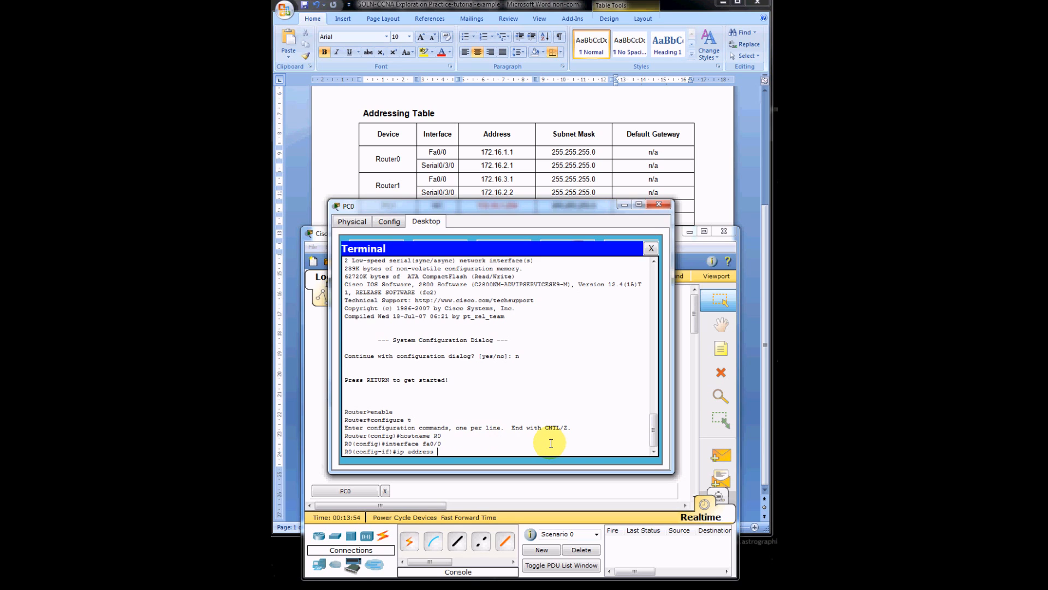
{"action": "type", "text": "172.16.1.1 255.255.255.0"}
{"action": "key", "text": "Return"}
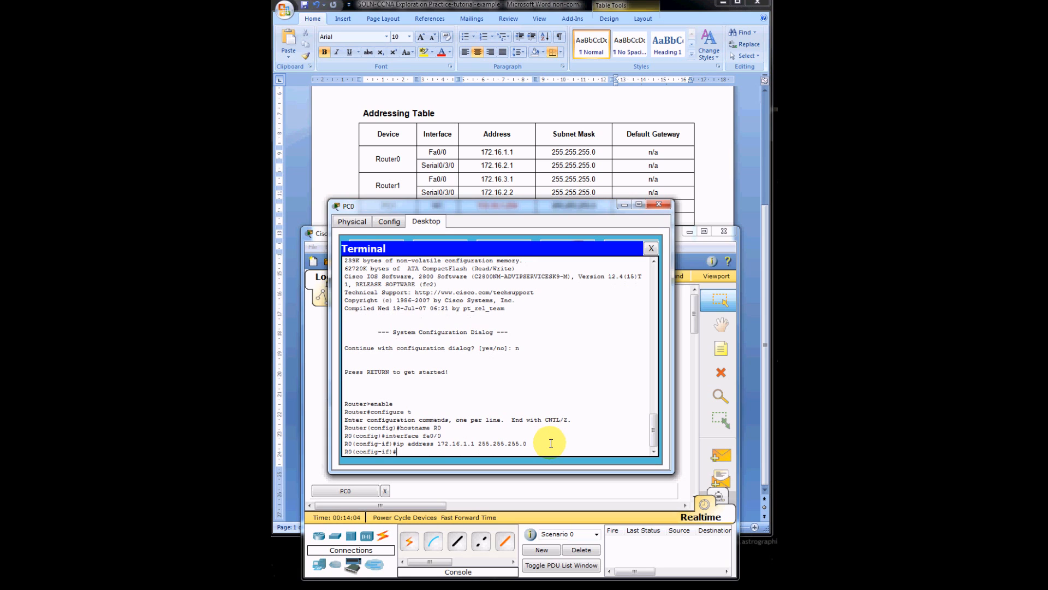
Enable R0's fa0/0 interface with no shutdown and exit interface configuration mode
{"action": "type", "text": "no shutdown"}
{"action": "key", "text": "Return"}
{"action": "type", "text": "exit"}
{"action": "key", "text": "Return"}
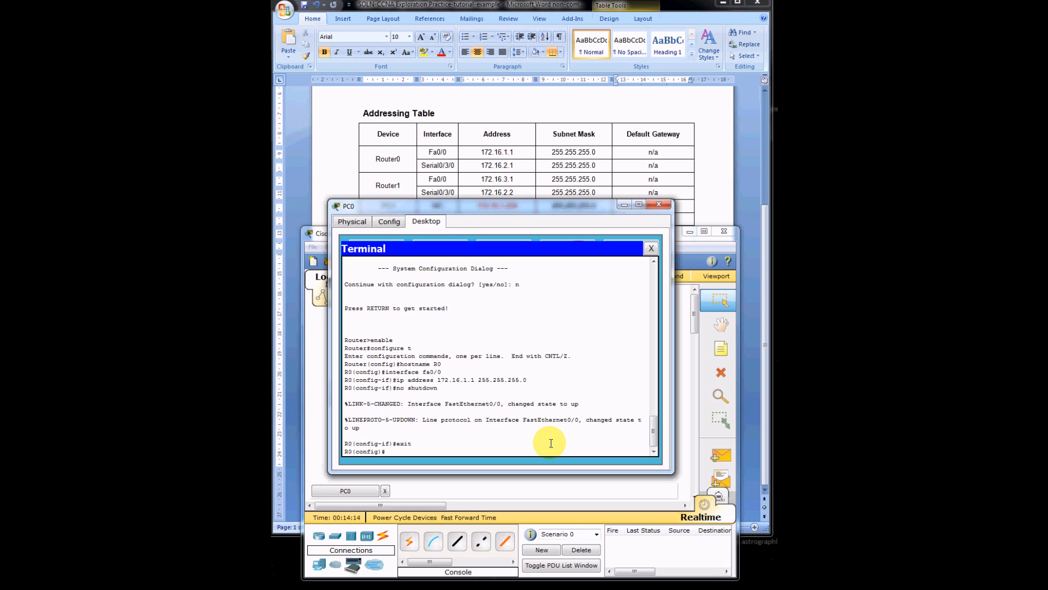
Assign IP address 172.16.2.1 with subnet mask 255.255.255.0 to R0's interface serial0/3/0
{"action": "type", "text": "interface serio"}
{"action": "type", "text": "l0/3/0"}
{"action": "key", "text": "Return"}
{"action": "type", "text": "ip address 172.16"}
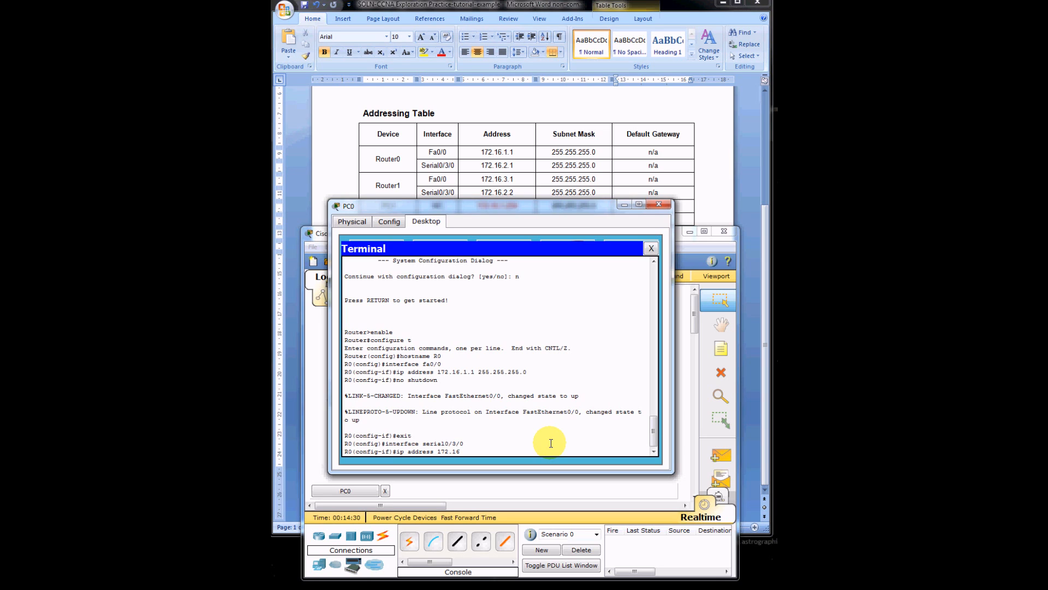
{"action": "type", "text": ".2.1 255.255.255.0"}
{"action": "key", "text": "Return"}
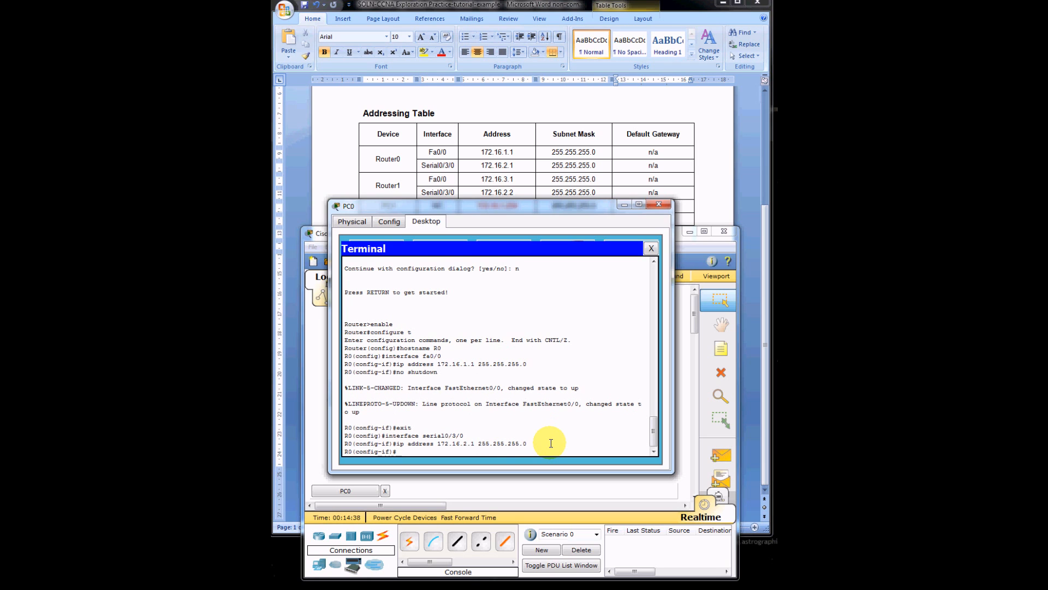
Enable R0's serial0/3/0 interface with no shutdown, set its clock rate to 64000, and exit interface configuration mode
{"action": "type", "text": "no shutdown"}
{"action": "key", "text": "Return"}
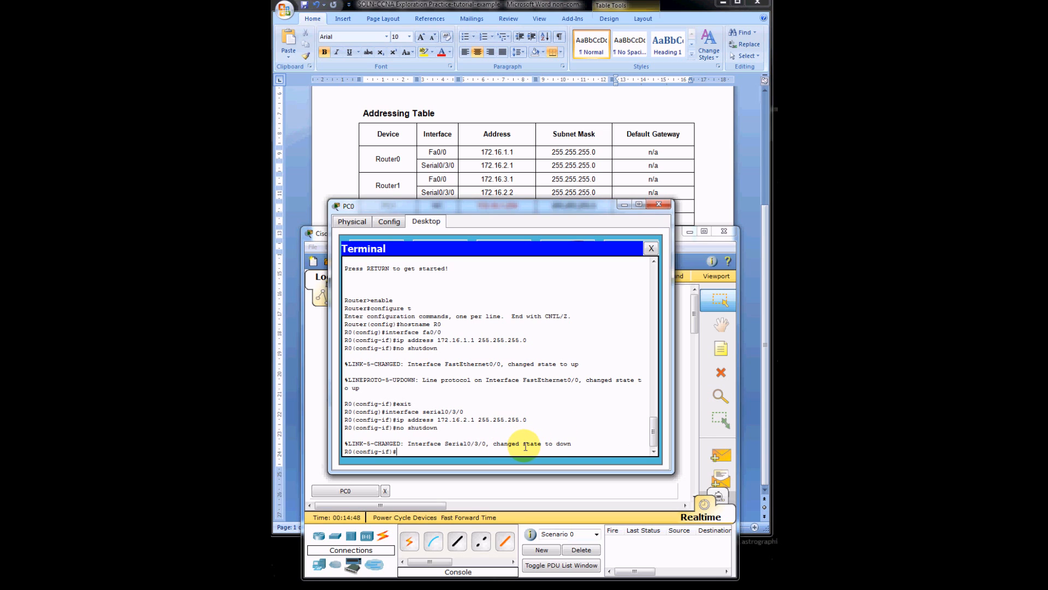
{"action": "type", "text": "clock rate 64000"}
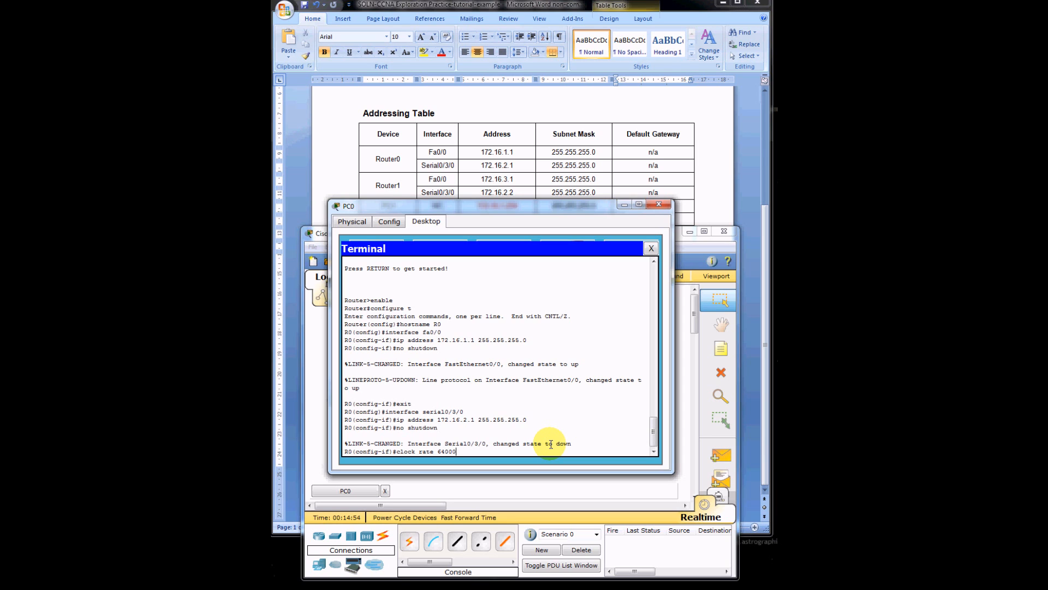
{"action": "key", "text": "Return"}
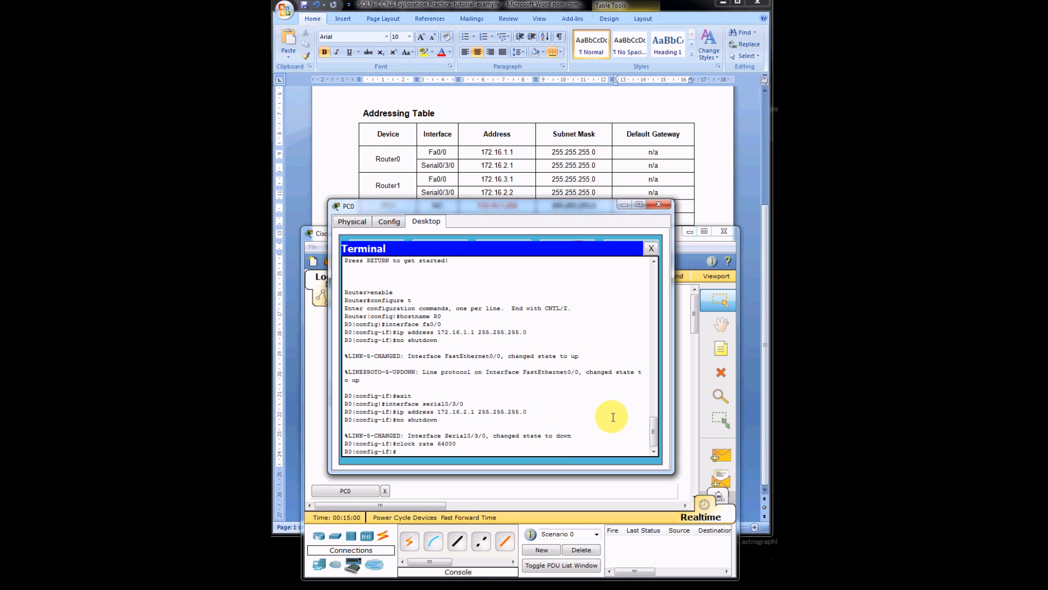
{"action": "type", "text": "exit"}
{"action": "key", "text": "Return"}
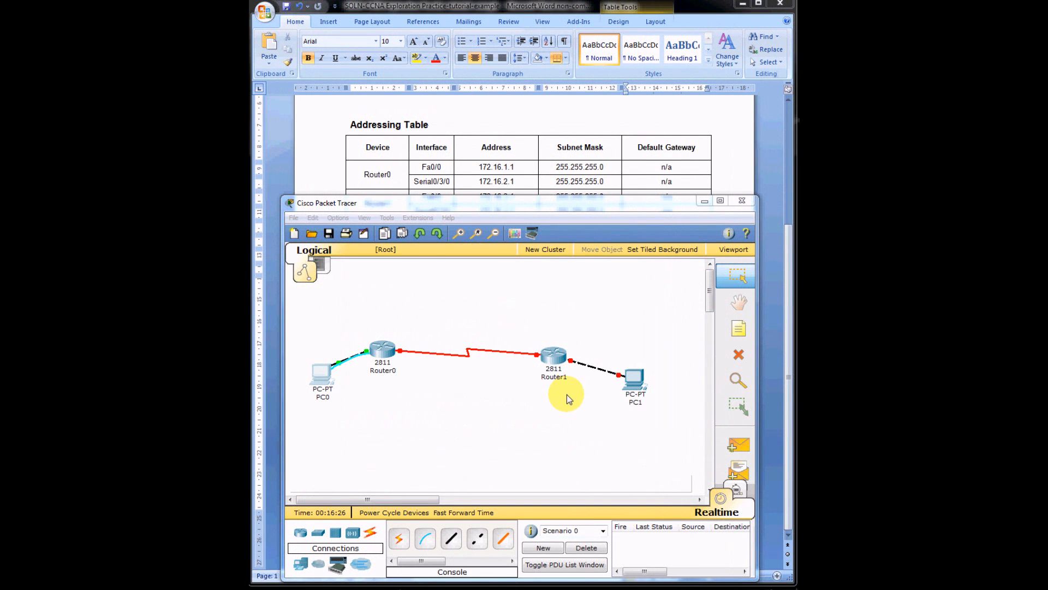
Open Router1's command line, decline the initial configuration dialog and enter privileged mode with enable
{"action": "left_click", "coordinate": [554, 358]}
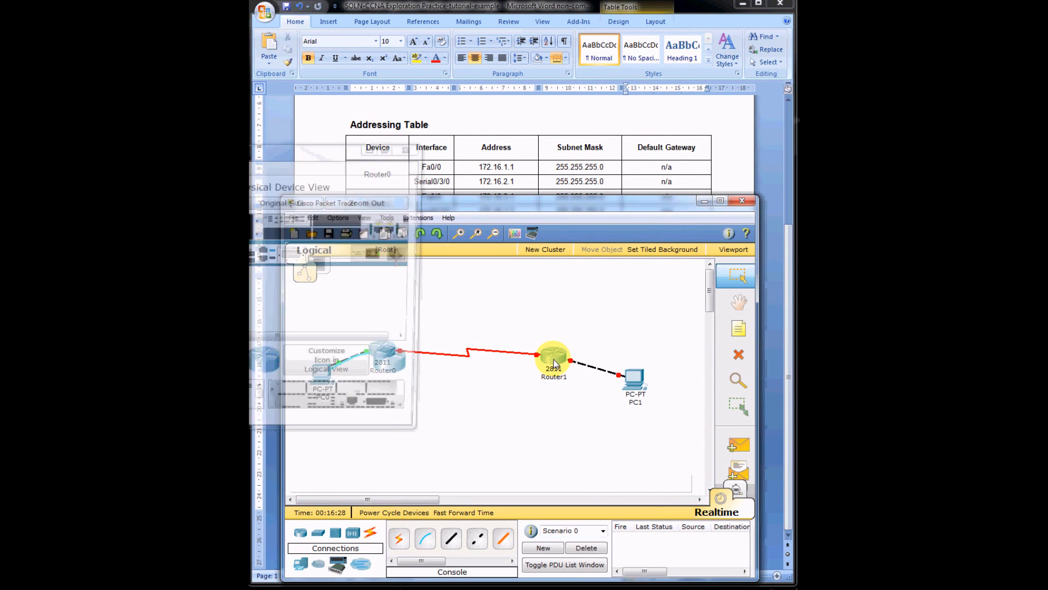
{"action": "left_click_drag", "start_coordinate": [257, 149], "coordinate": [480, 122]}
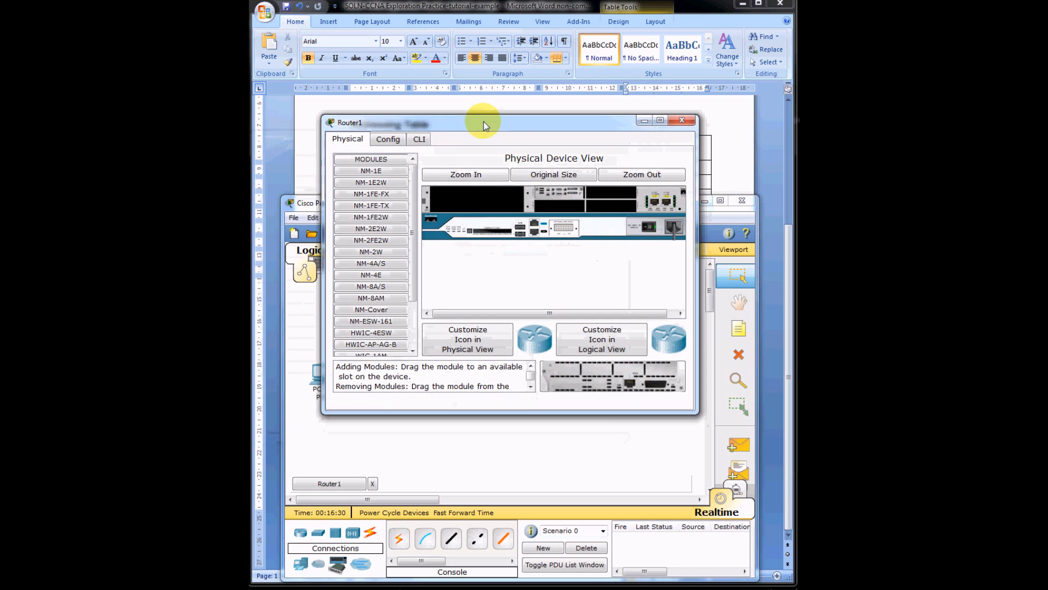
{"action": "left_click", "coordinate": [421, 140]}
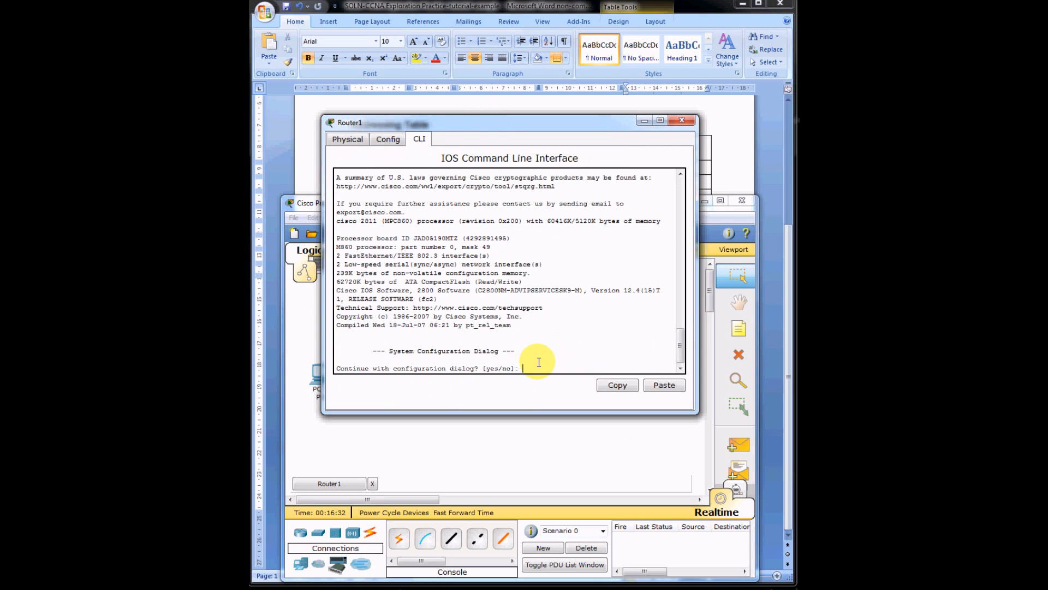
{"action": "type", "text": "n"}
{"action": "key", "text": "Return"}
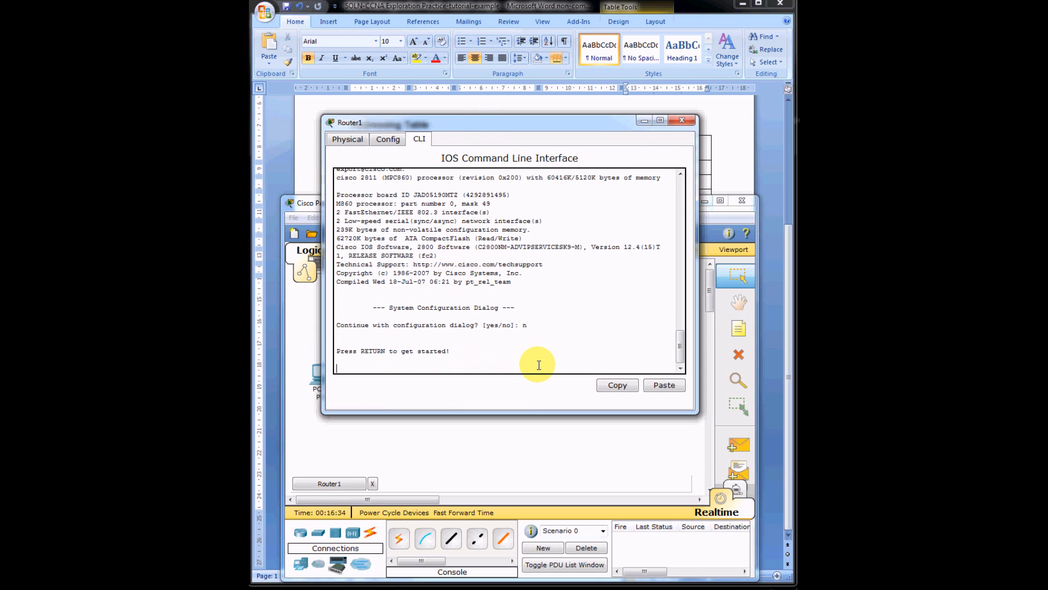
{"action": "key", "text": "Return"}
{"action": "type", "text": "enable"}
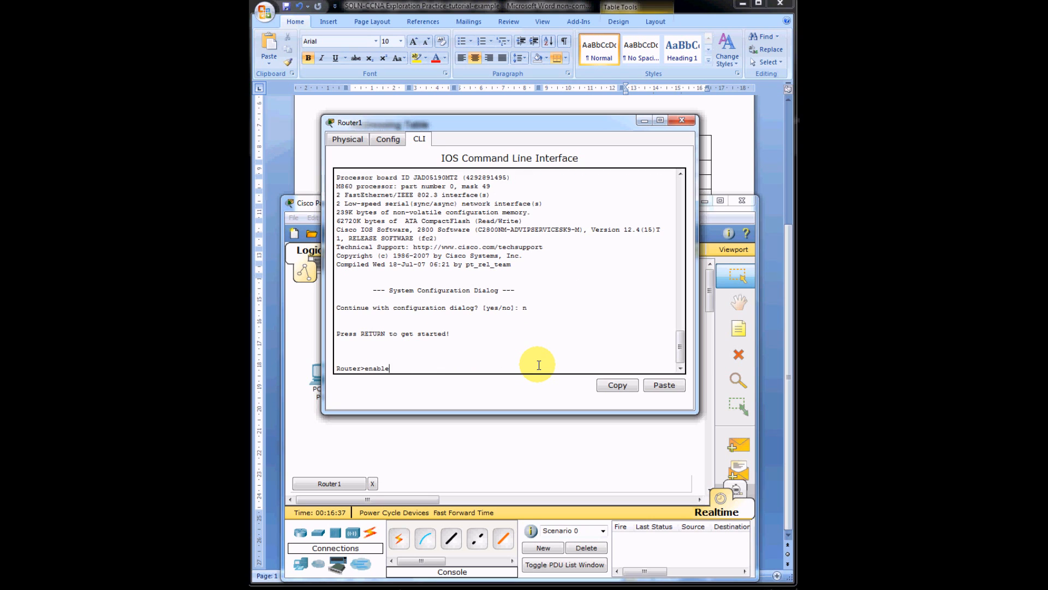
{"action": "key", "text": "Return"}
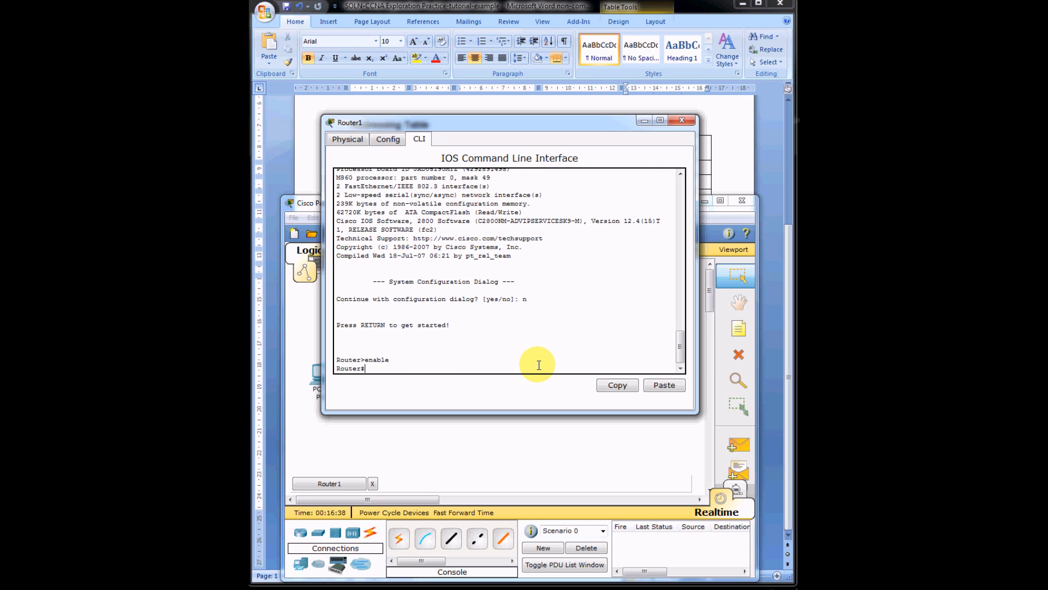
Enter global configuration mode on Router1 and set its hostname to R1
{"action": "type", "text": "conf t"}
{"action": "key", "text": "Return"}
{"action": "type", "text": "hostname "}
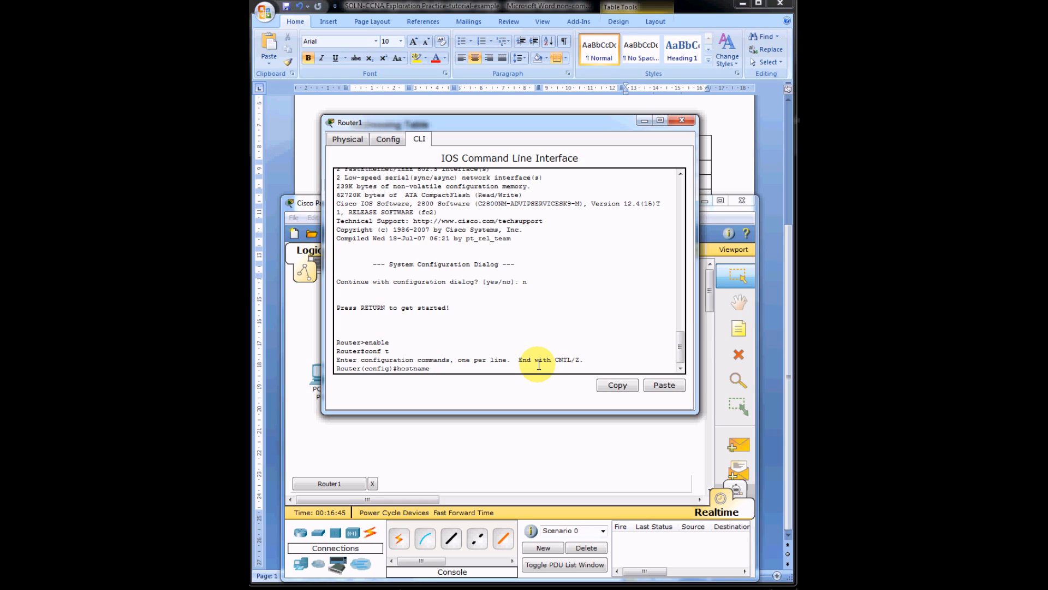
{"action": "type", "text": "R1"}
{"action": "key", "text": "Return"}
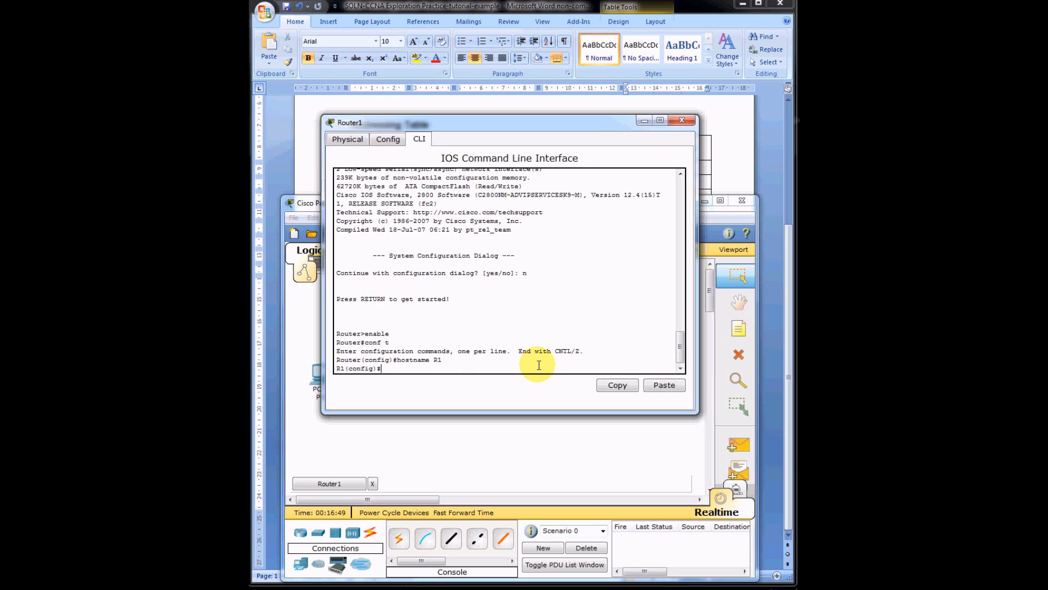
Assign IP address 172.16.3.1 with subnet mask 255.255.255.0 to R1's interface fa0/0, moving the windows to uncover the addressing table
{"action": "type", "text": "interface fa0/0"}
{"action": "key", "text": "Return"}
{"action": "type", "text": "ip "}
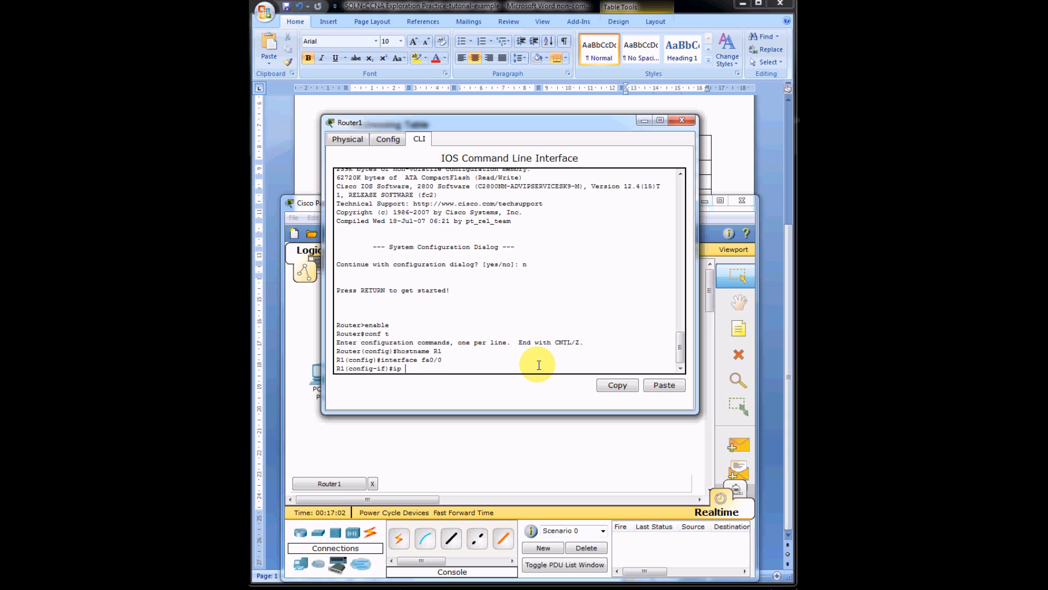
{"action": "type", "text": "address 172.16.3.1"}
{"action": "left_click_drag", "start_coordinate": [499, 126], "coordinate": [506, 259]}
{"action": "left_click_drag", "start_coordinate": [507, 206], "coordinate": [506, 269]}
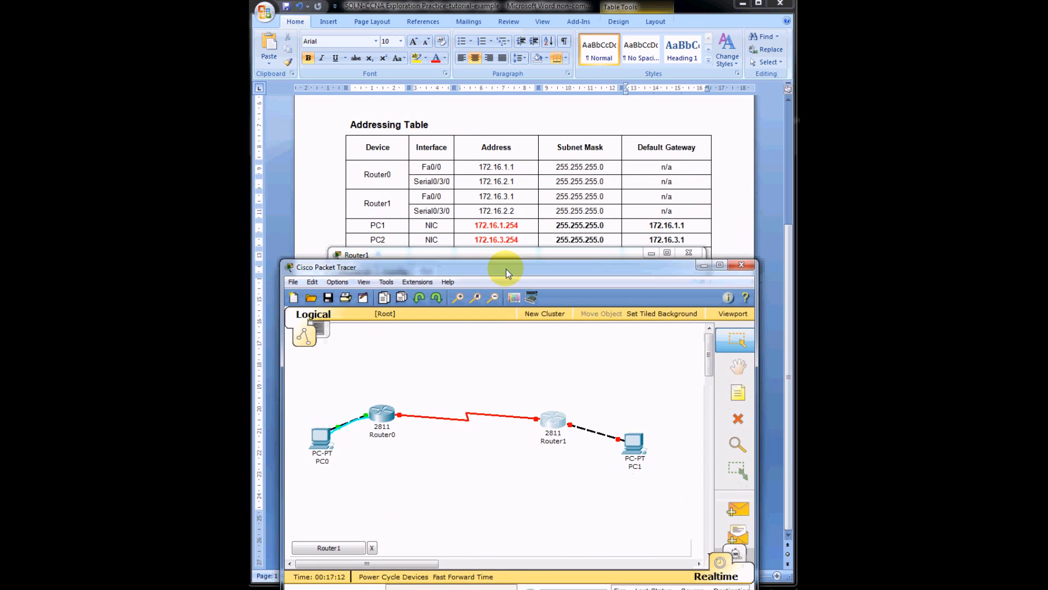
{"action": "left_click", "coordinate": [503, 255]}
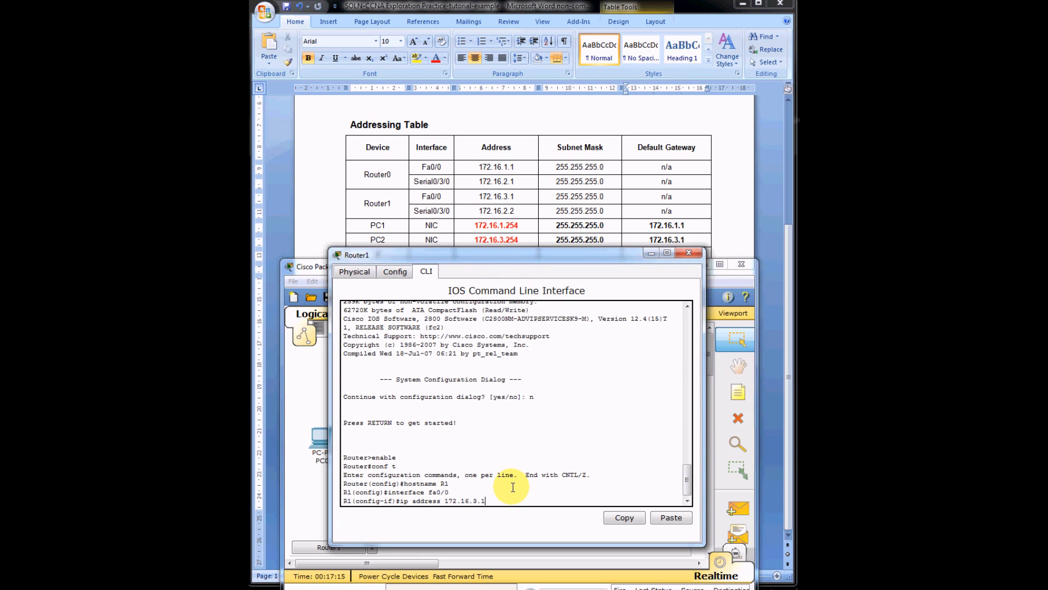
{"action": "type", "text": "55.255.255.0"}
{"action": "key", "text": "Return"}
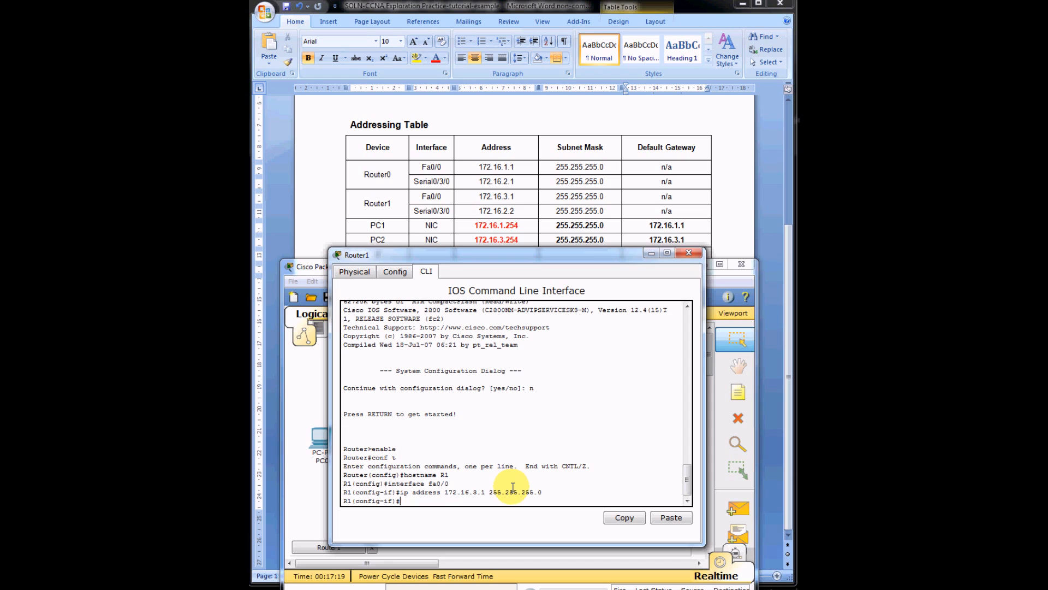
Enable R1's fa0/0 interface with no shutdown and exit interface configuration mode
{"action": "type", "text": "no shutdown"}
{"action": "key", "text": "Return"}
{"action": "type", "text": "exit"}
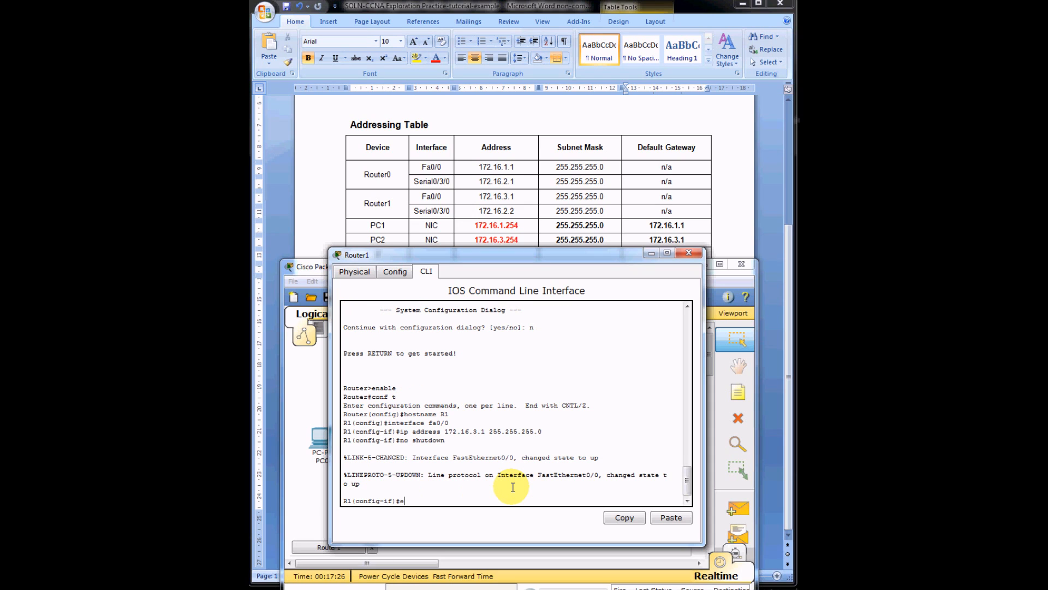
{"action": "key", "text": "Return"}
Assign IP address 172.16.2.2 with subnet mask 255.255.255.0 to R1's interface serial 0/3/0
{"action": "type", "text": "interface ser"}
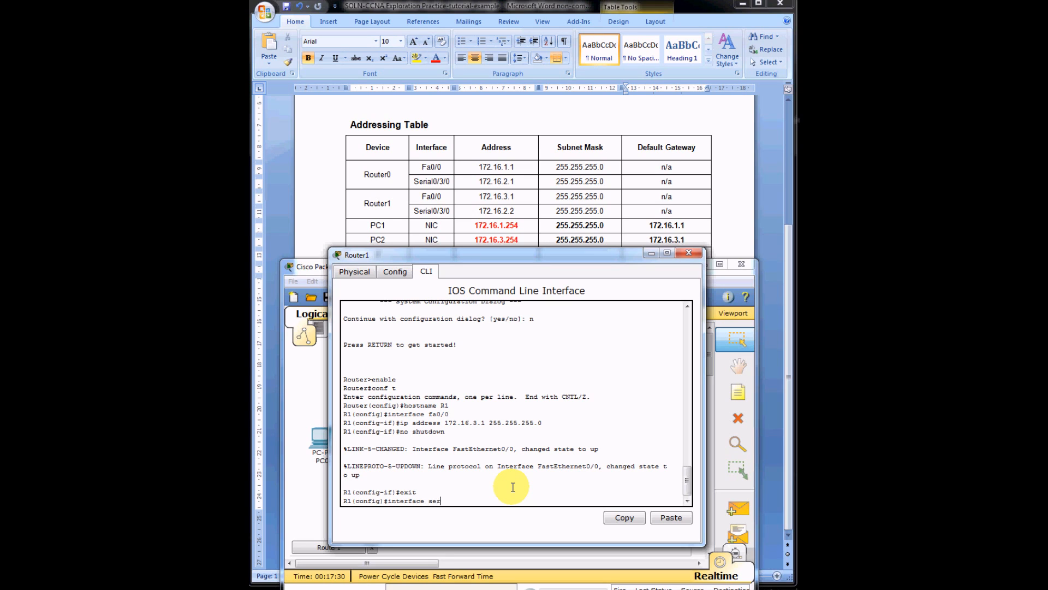
{"action": "type", "text": "ial 0/3/0"}
{"action": "key", "text": "Return"}
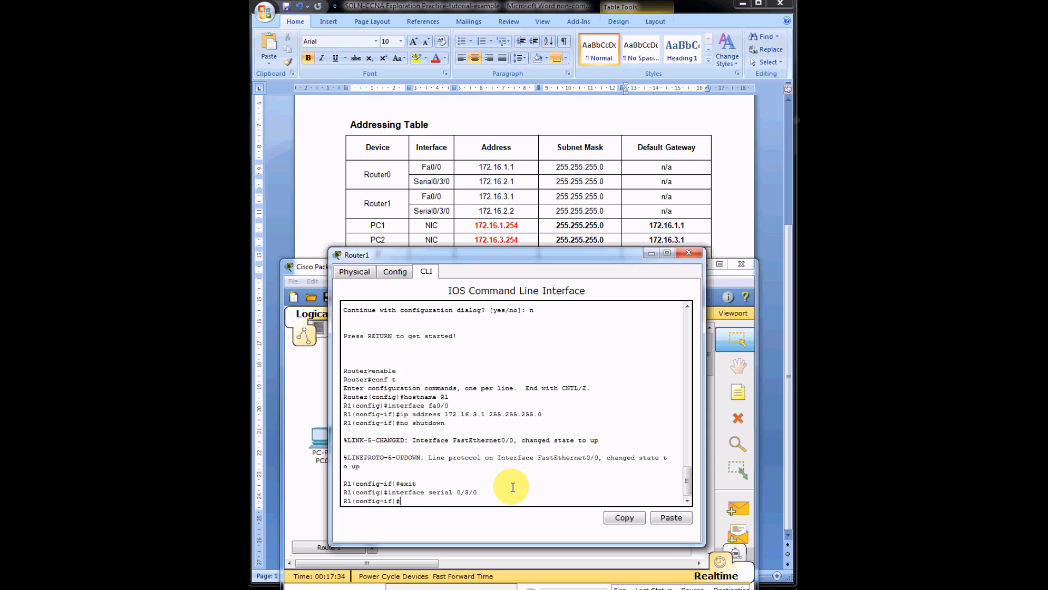
{"action": "type", "text": "ip address 172.16.2.2 255.255.255.0"}
{"action": "key", "text": "Return"}
Enable R1's serial 0/3/0 interface with no shutdown, exit interface configuration mode and close the Router1 window
{"action": "type", "text": "no shutdown"}
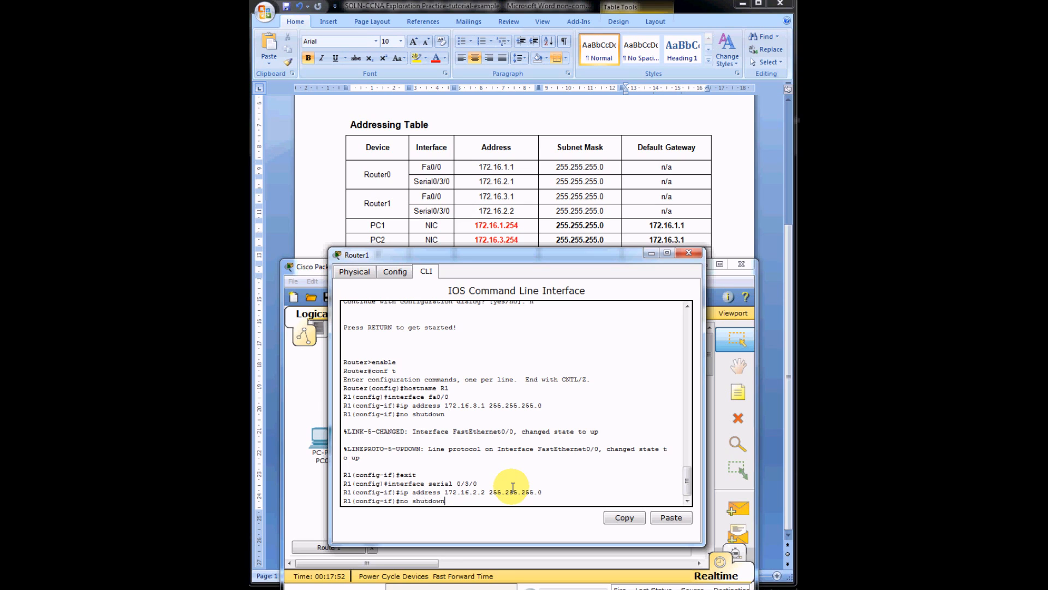
{"action": "key", "text": "Return"}
{"action": "type", "text": "exit"}
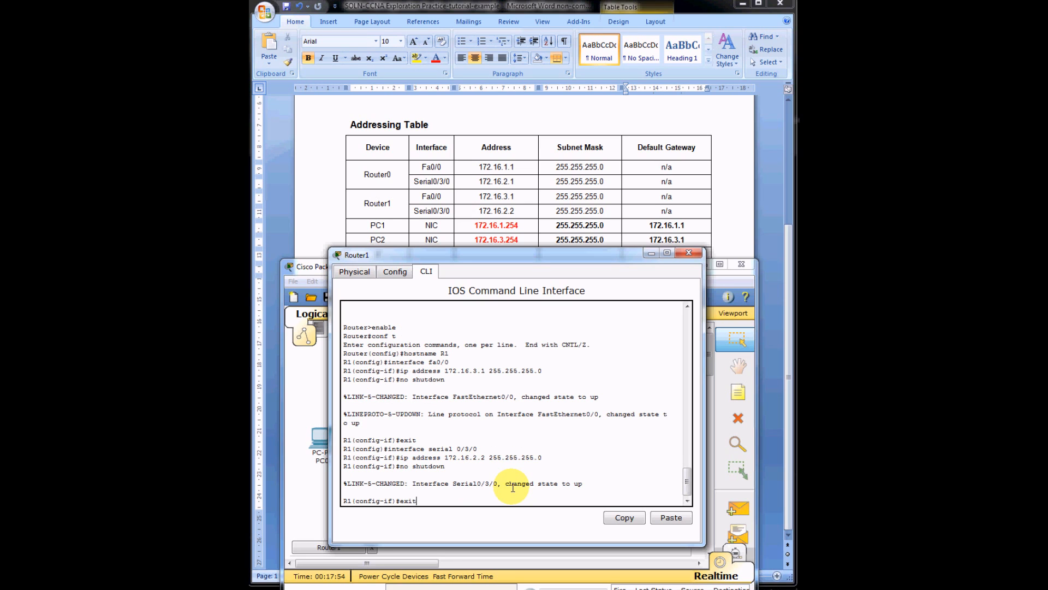
{"action": "key", "text": "Return"}
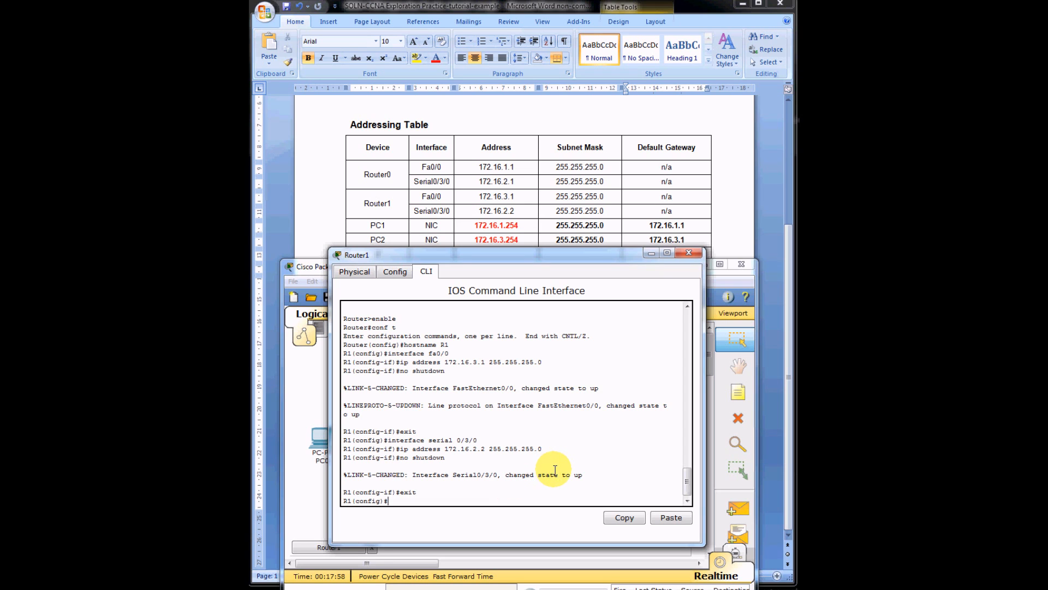
{"action": "left_click", "coordinate": [689, 252]}
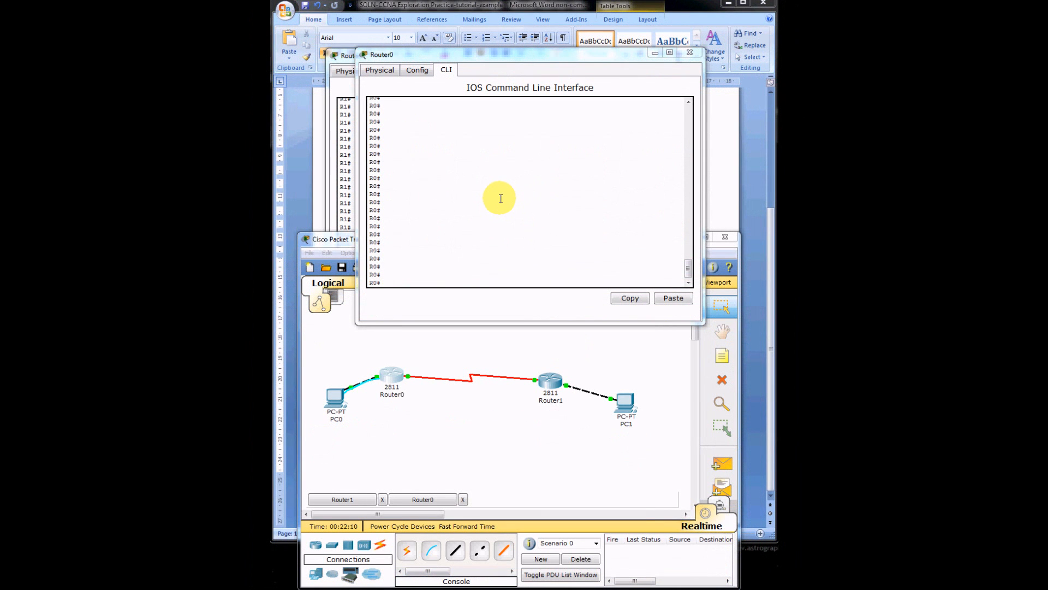
Display R0's routing table with show ip route
{"action": "left_click", "coordinate": [547, 225]}
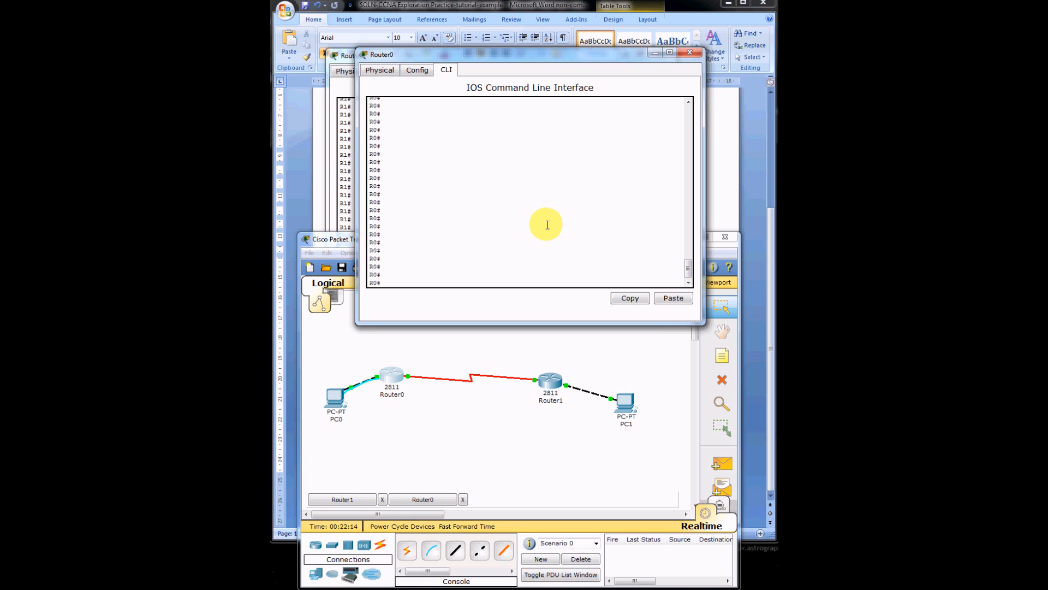
{"action": "type", "text": "show ip route"}
{"action": "key", "text": "Return"}
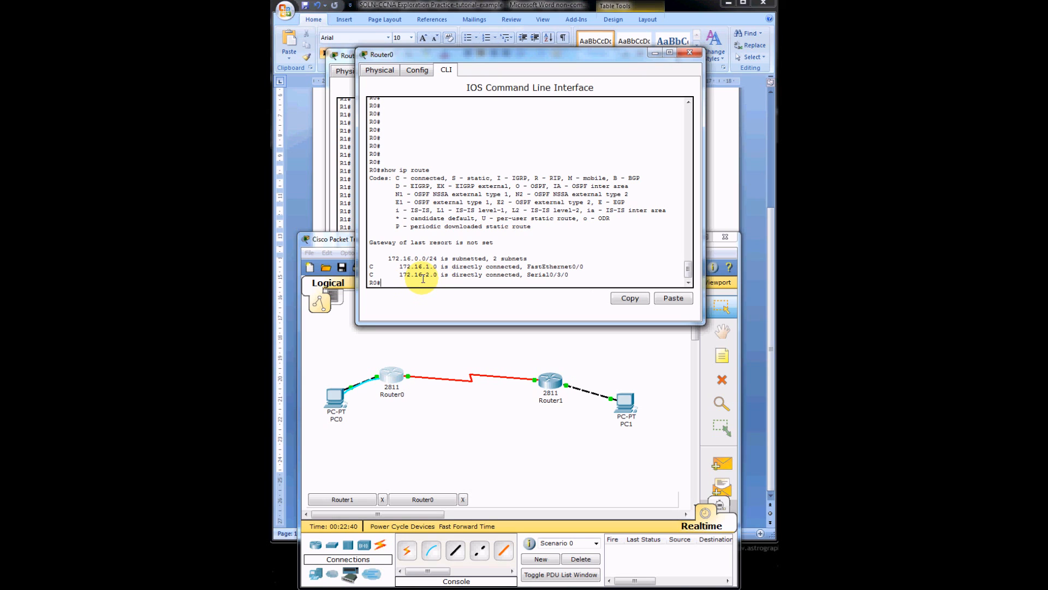
Display R1's routing table with show ip route, then move its window aside and return to Router0's command line
{"action": "left_click", "coordinate": [345, 57]}
{"action": "type", "text": "show ip route"}
{"action": "key", "text": "Return"}
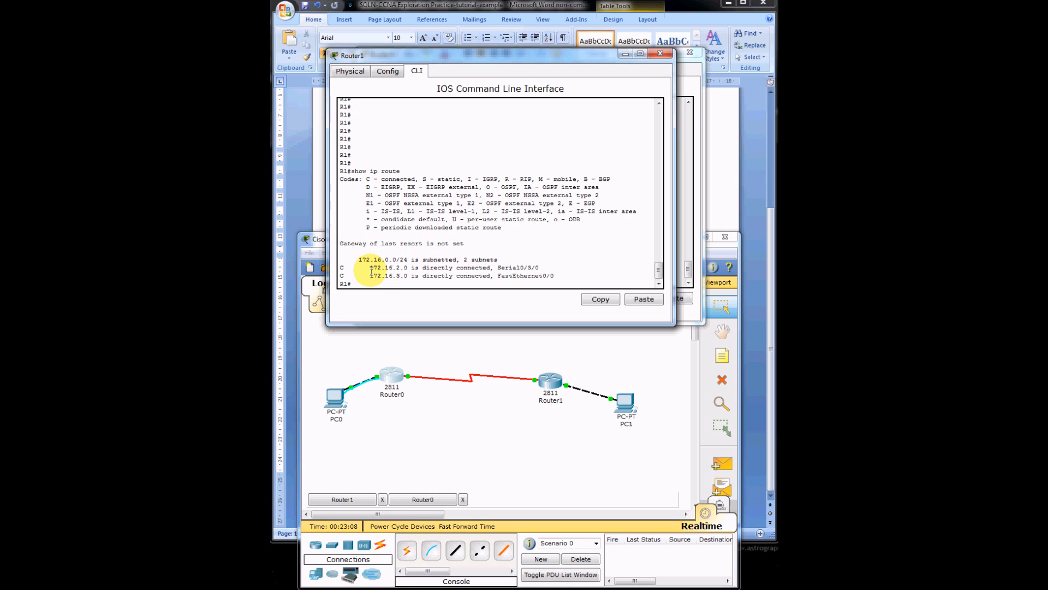
{"action": "left_click_drag", "start_coordinate": [475, 57], "coordinate": [601, 77]}
{"action": "left_click", "coordinate": [418, 144]}
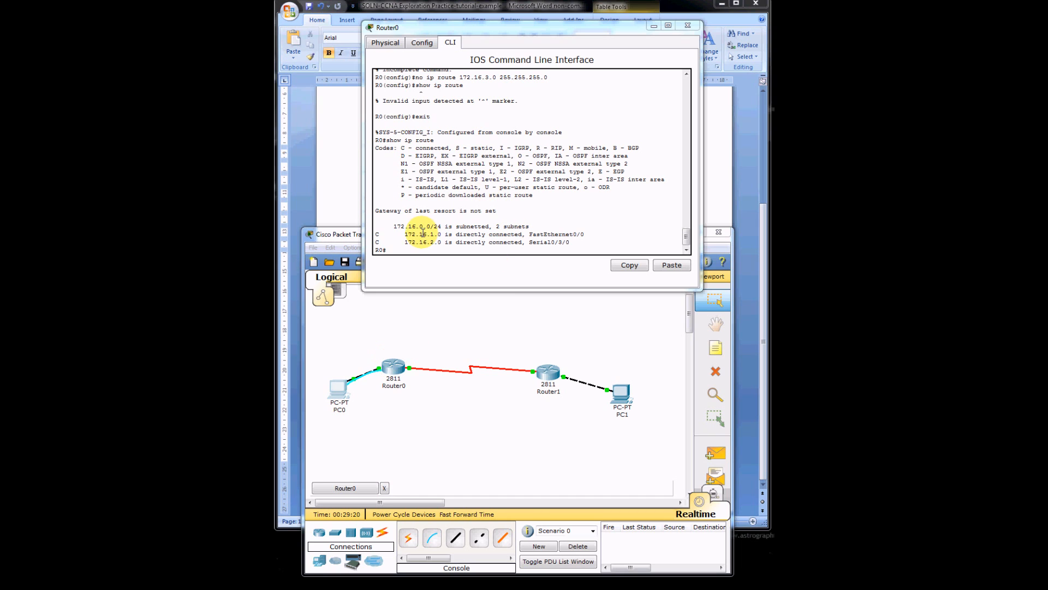
Enter global configuration mode on R0 and add a static route to 172.16.3.0 255.255.255.0 via serial0/3/0
{"action": "left_click", "coordinate": [460, 237]}
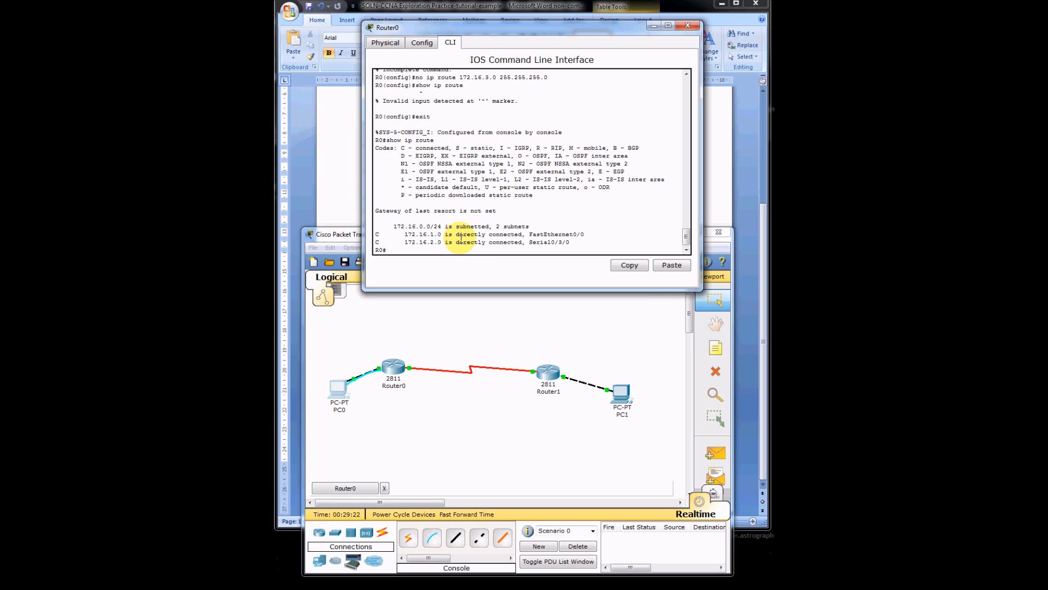
{"action": "type", "text": "conf t"}
{"action": "key", "text": "Return"}
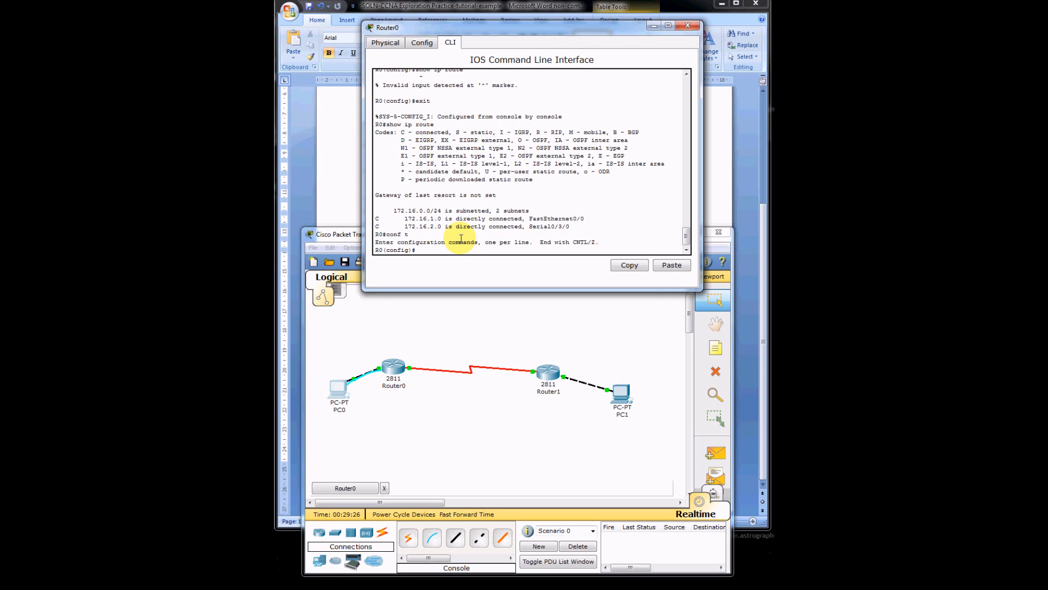
{"action": "type", "text": "ip route 172.16.3.0 255.255.255.0 serial0/3/0"}
{"action": "key", "text": "Return"}
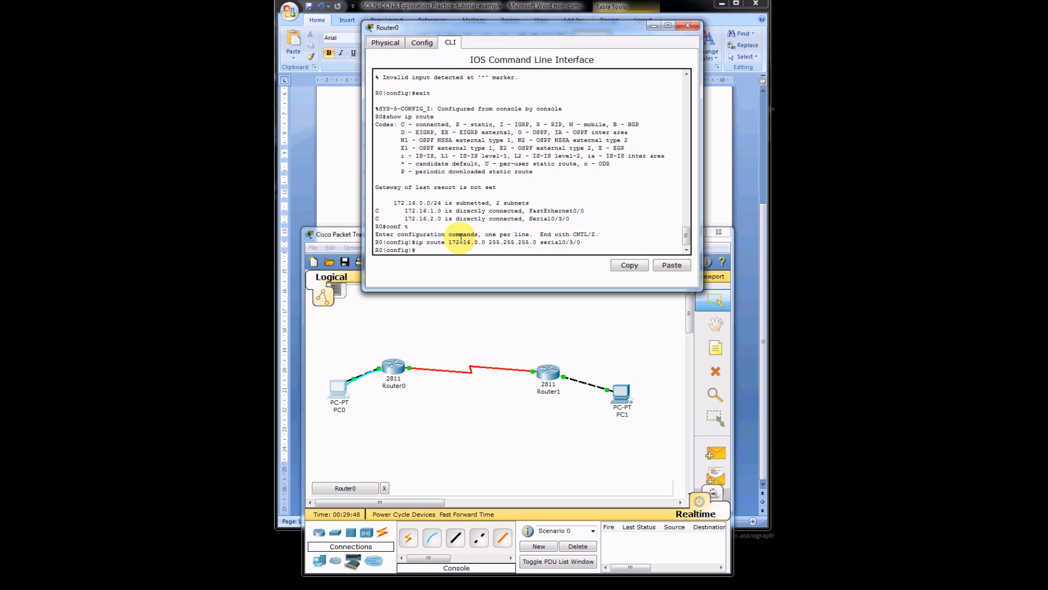
Exit configuration mode on R0, check its routing table with show ip route, and close the Router0 window
{"action": "type", "text": "exit"}
{"action": "key", "text": "Return"}
{"action": "key", "text": "Return"}
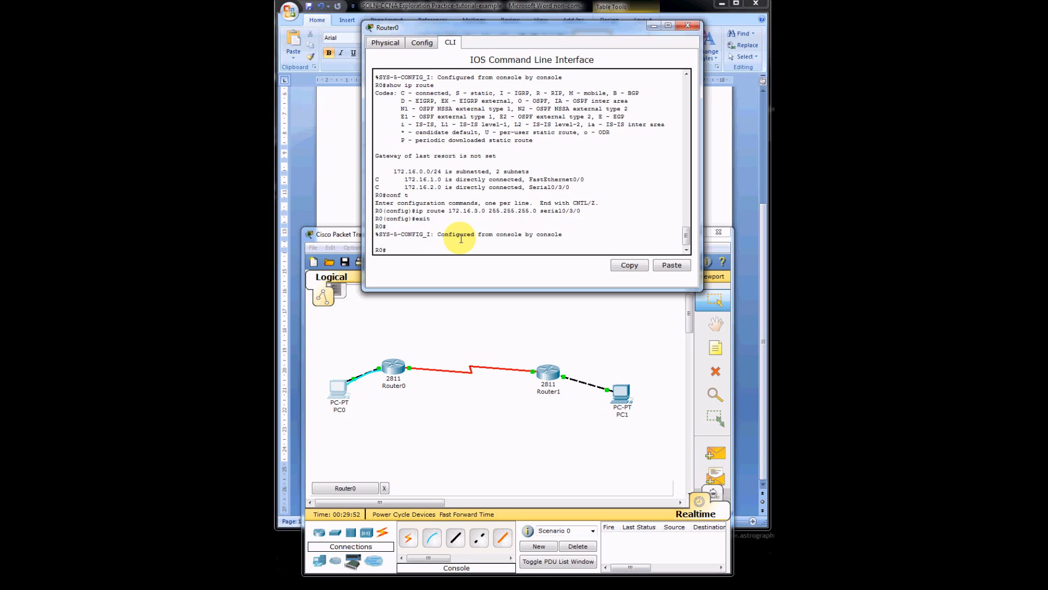
{"action": "type", "text": "show ip route"}
{"action": "key", "text": "Return"}
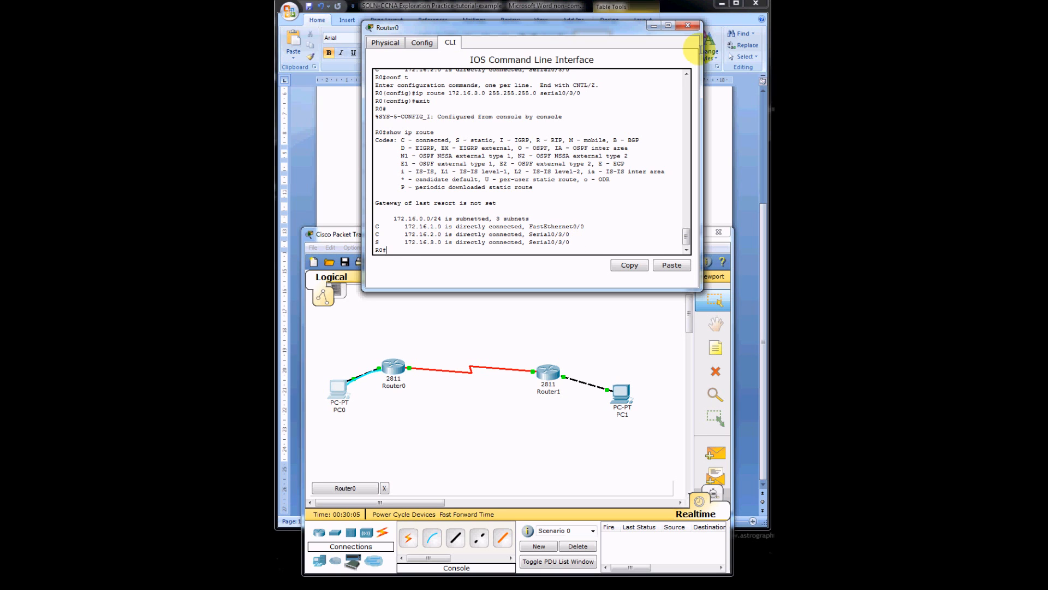
{"action": "left_click", "coordinate": [687, 28]}
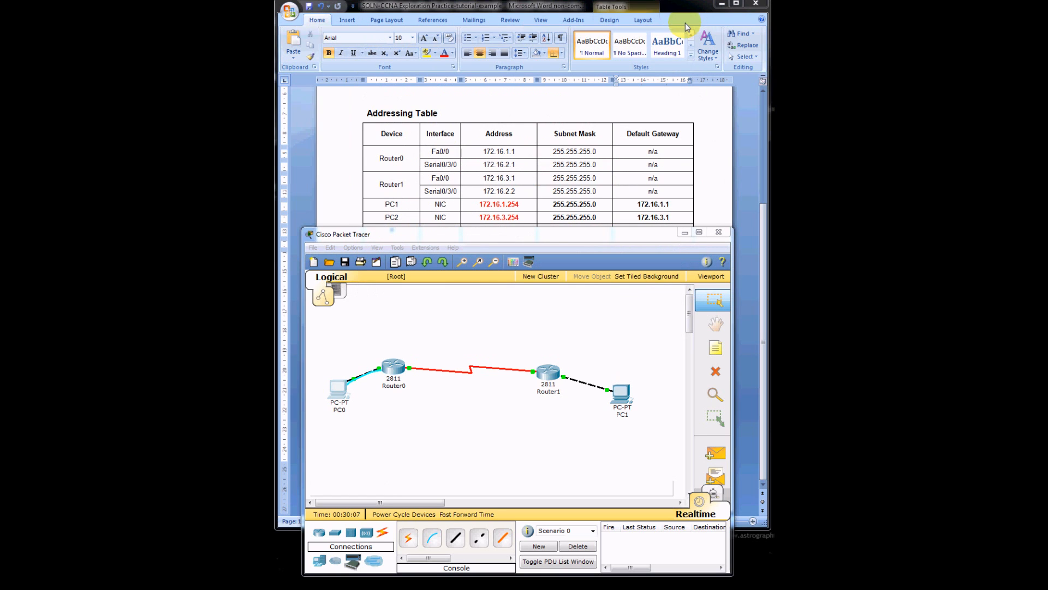
Open Router1's command line, enter global configuration mode and add a static route to 172.16.1.0 255.255.255.0 via serial0/3/0
{"action": "left_click", "coordinate": [550, 375]}
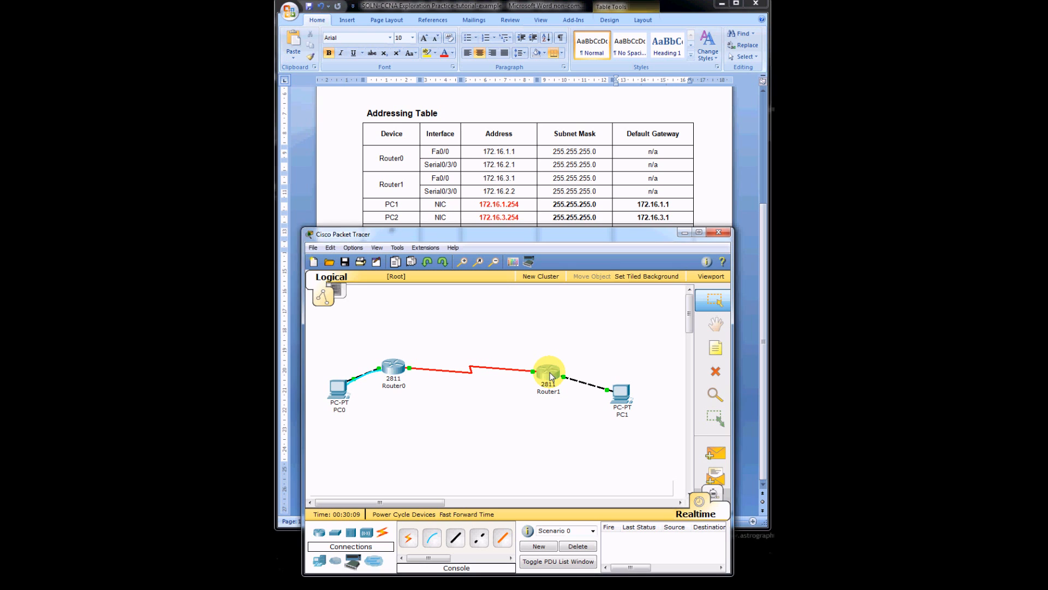
{"action": "left_click_drag", "start_coordinate": [204, 57], "coordinate": [514, 59]}
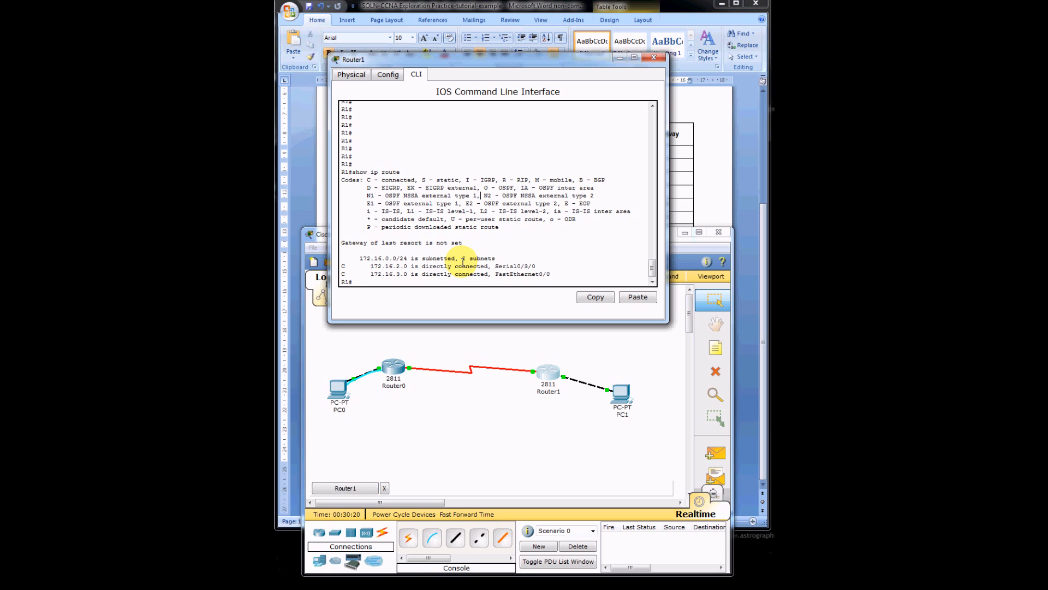
{"action": "type", "text": "conf t"}
{"action": "key", "text": "Return"}
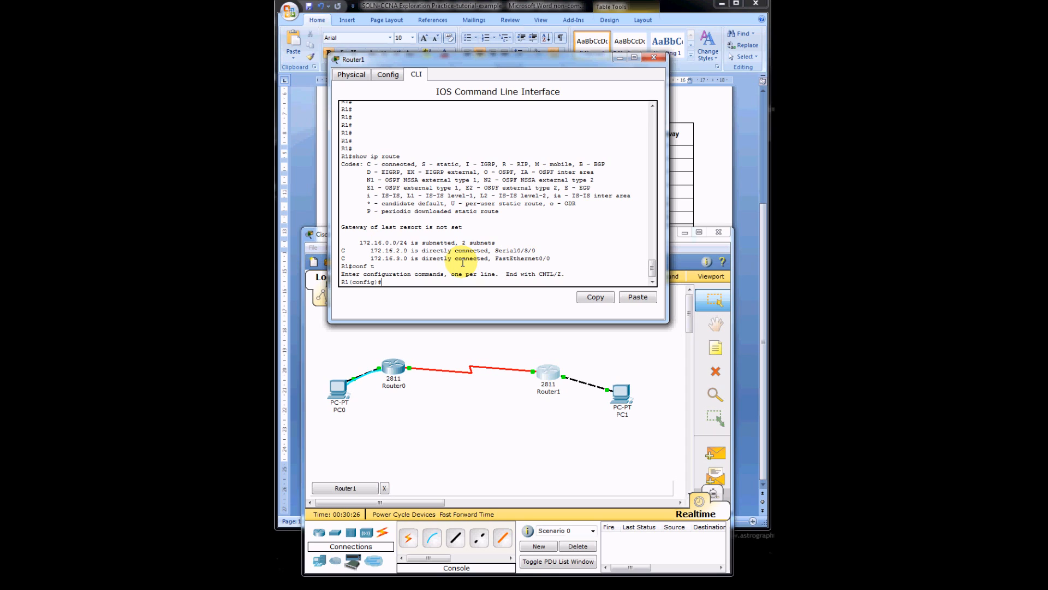
{"action": "type", "text": "ip route 172.16.1.0 255.255.255.0 serial"}
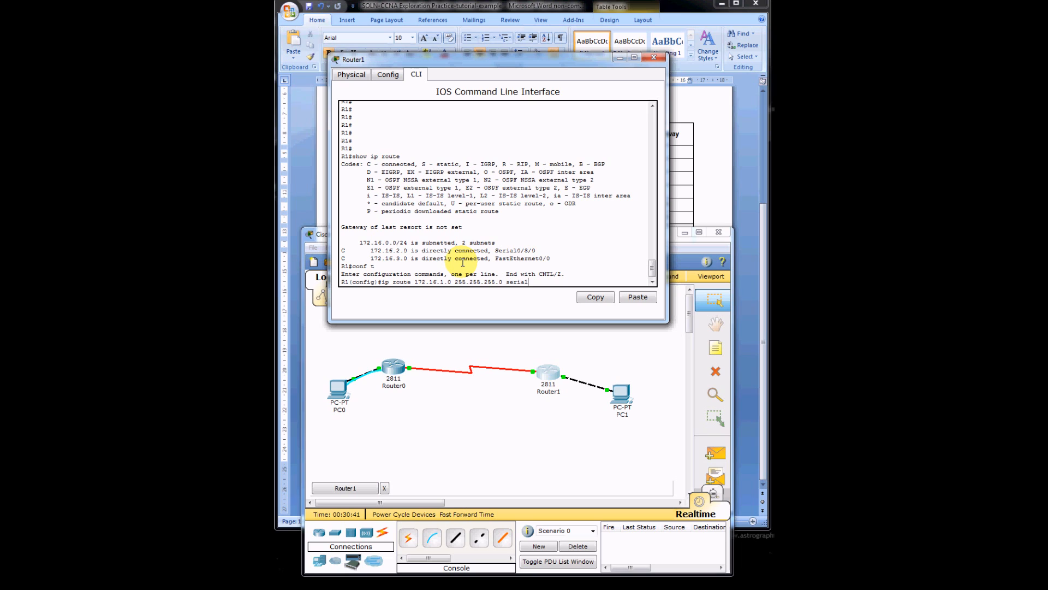
{"action": "type", "text": "0/3/0"}
{"action": "key", "text": "Return"}
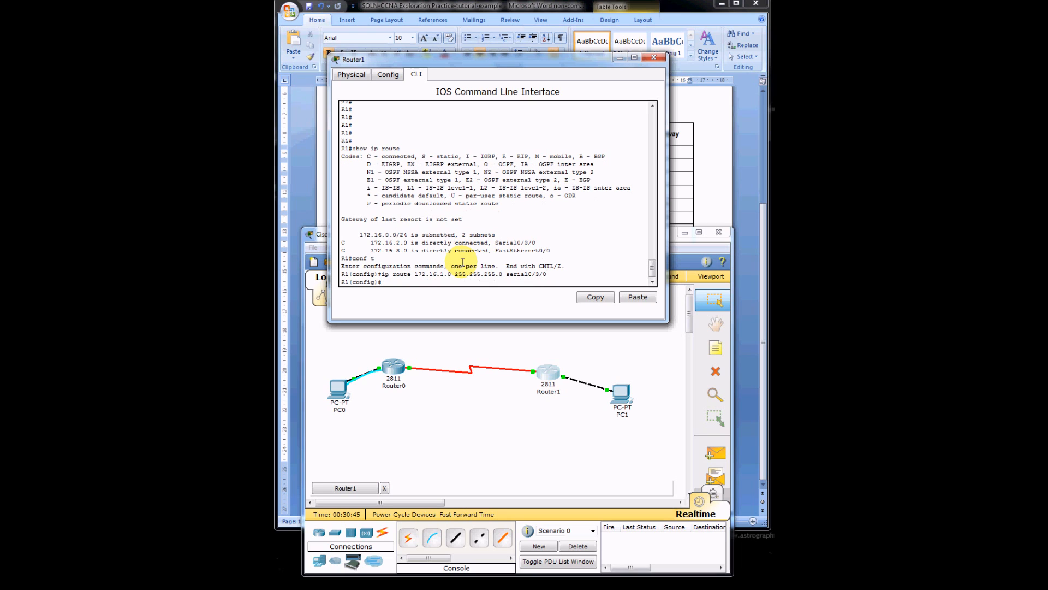
Exit configuration mode on R1, check its routing table with show ip route, and close the Router1 window
{"action": "type", "text": "exit"}
{"action": "key", "text": "Return"}
{"action": "type", "text": "show ip route"}
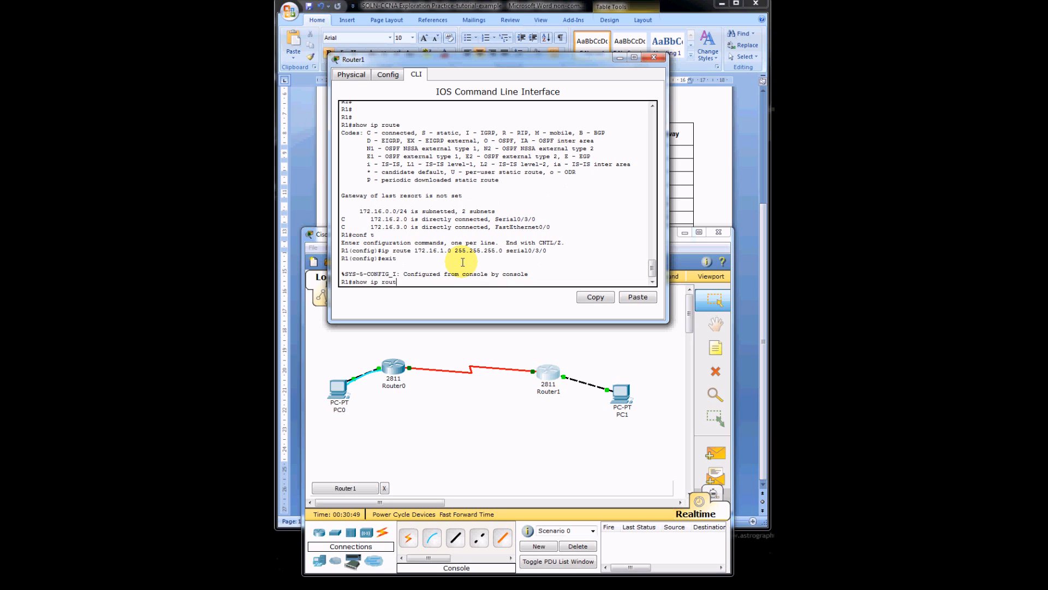
{"action": "key", "text": "Return"}
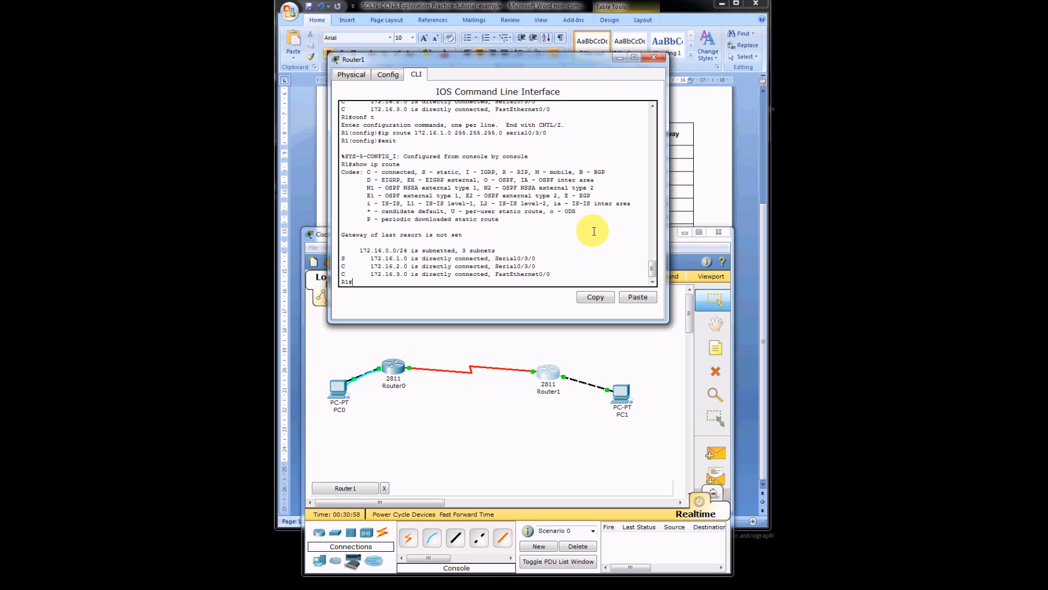
{"action": "left_click", "coordinate": [654, 58]}
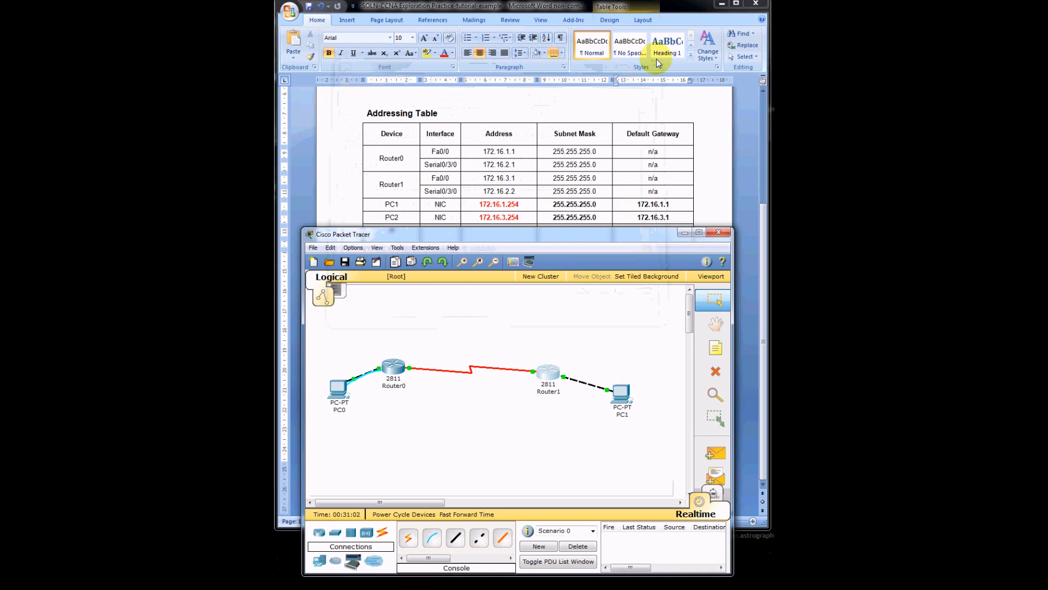
Open PC0's Command Prompt and ping 172.16.3.254 to test connectivity to the other PC
{"action": "left_click", "coordinate": [342, 400]}
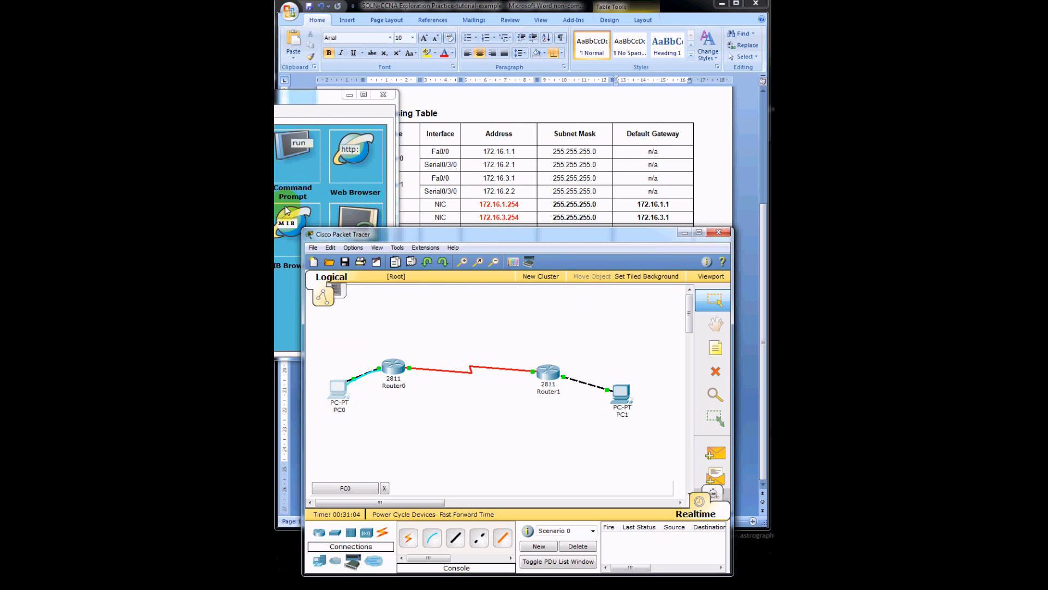
{"action": "left_click_drag", "start_coordinate": [286, 106], "coordinate": [544, 67]}
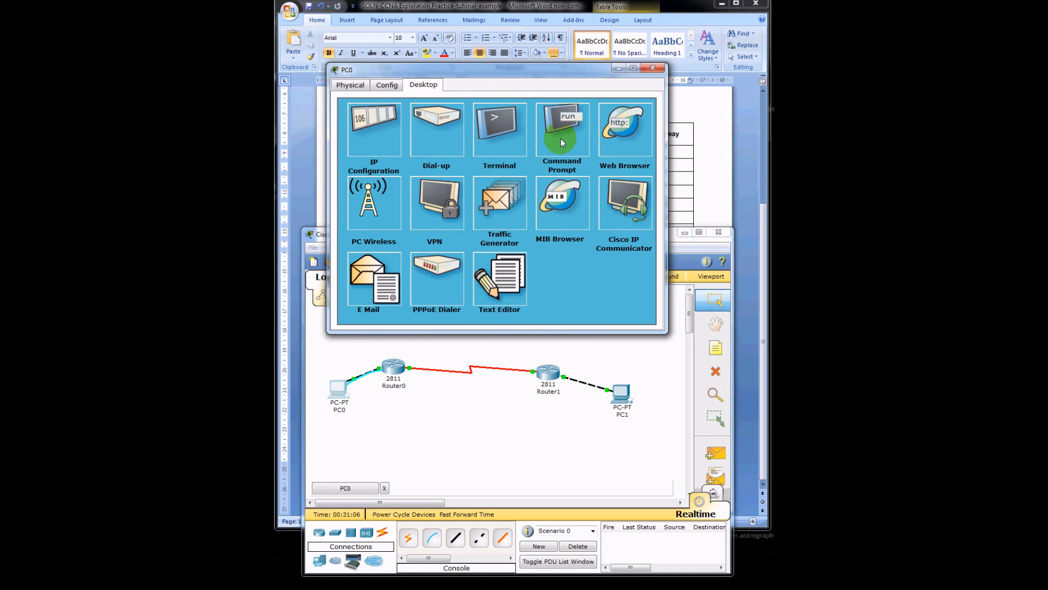
{"action": "left_click", "coordinate": [562, 139]}
{"action": "type", "text": "ping "}
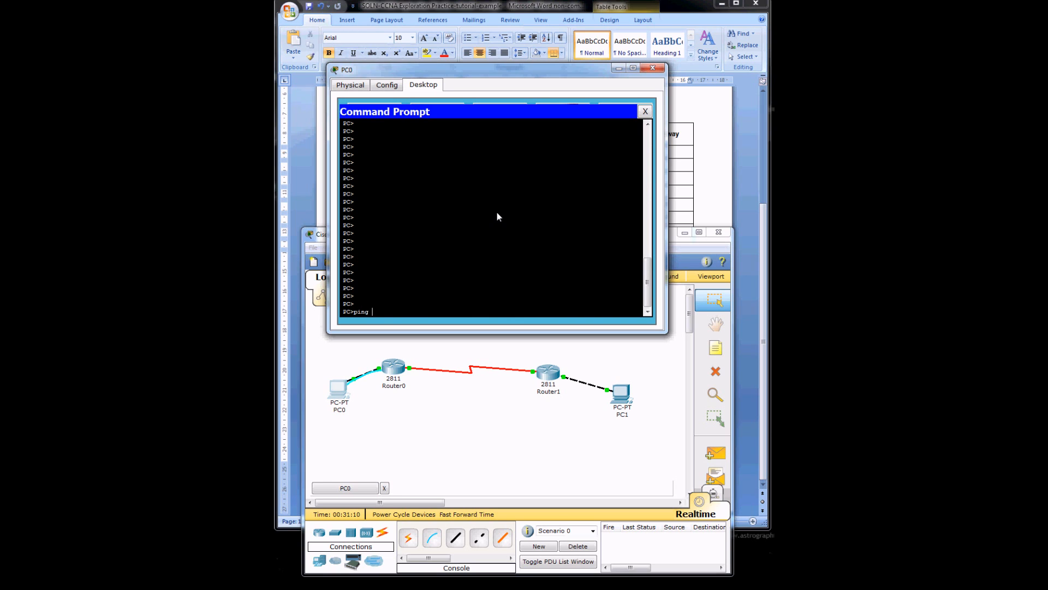
{"action": "type", "text": "172.16.3.254"}
{"action": "key", "text": "Return"}
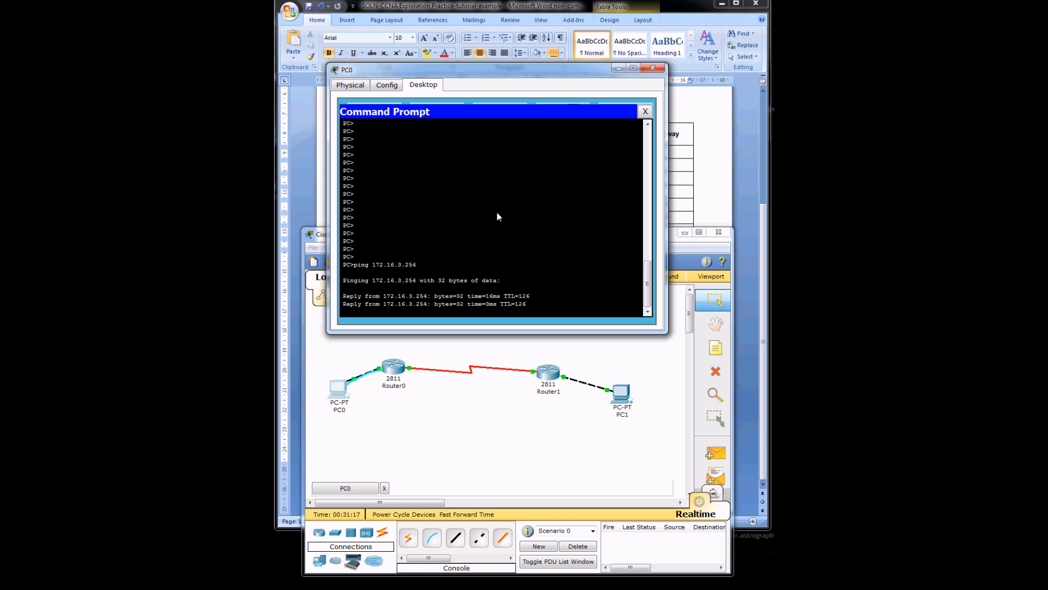